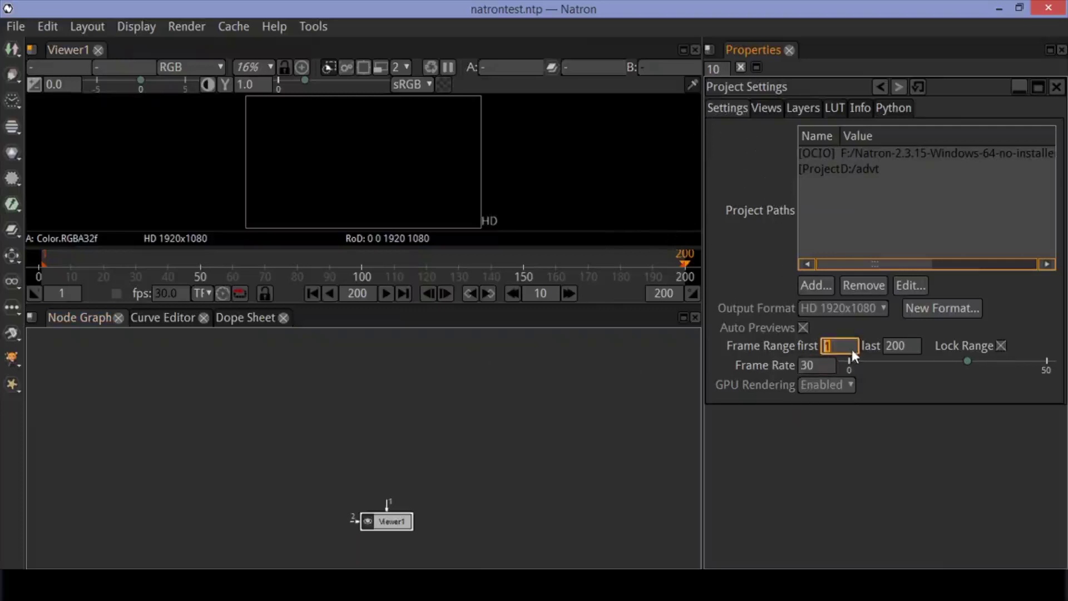
Step: Keep the project's first frame at 1 and add a Text node connected to the viewer in the node graph
{"action": "key", "text": "Return"}
{"action": "left_click", "coordinate": [425, 471]}
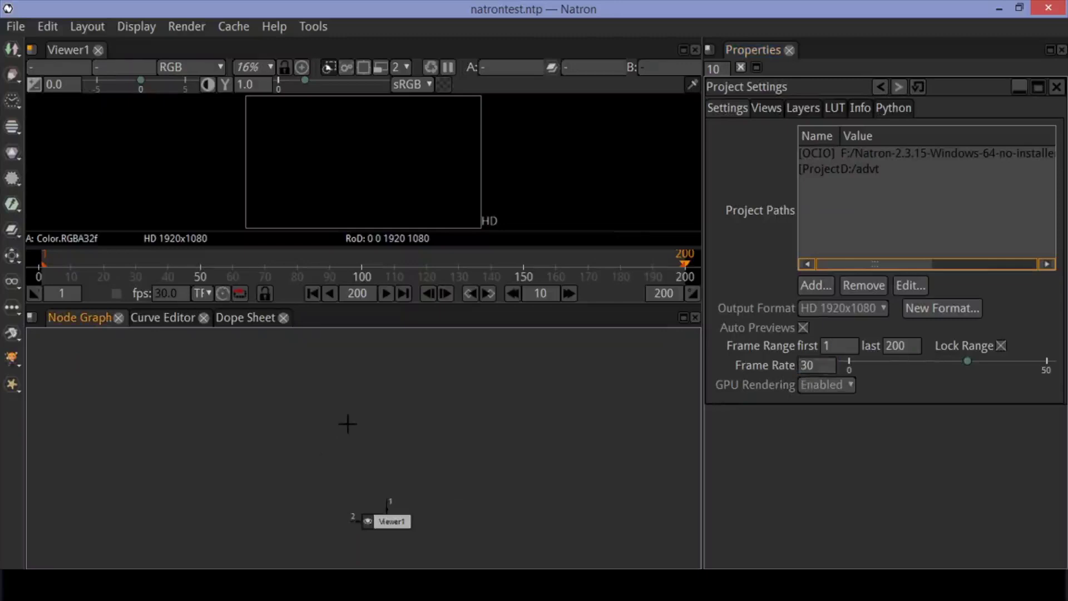
{"action": "key", "text": "Tab"}
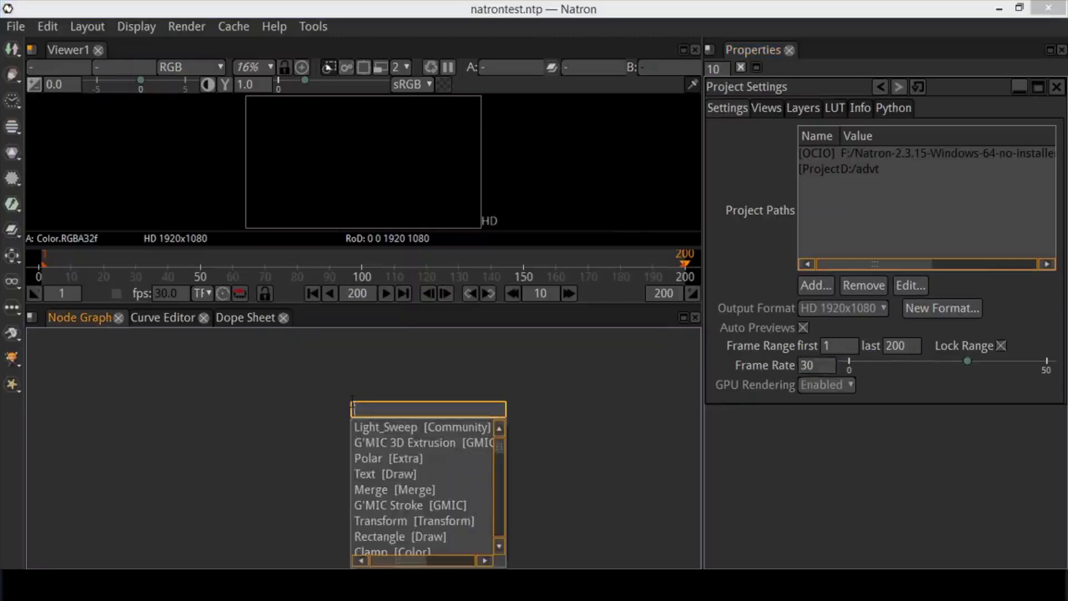
{"action": "type", "text": "text"}
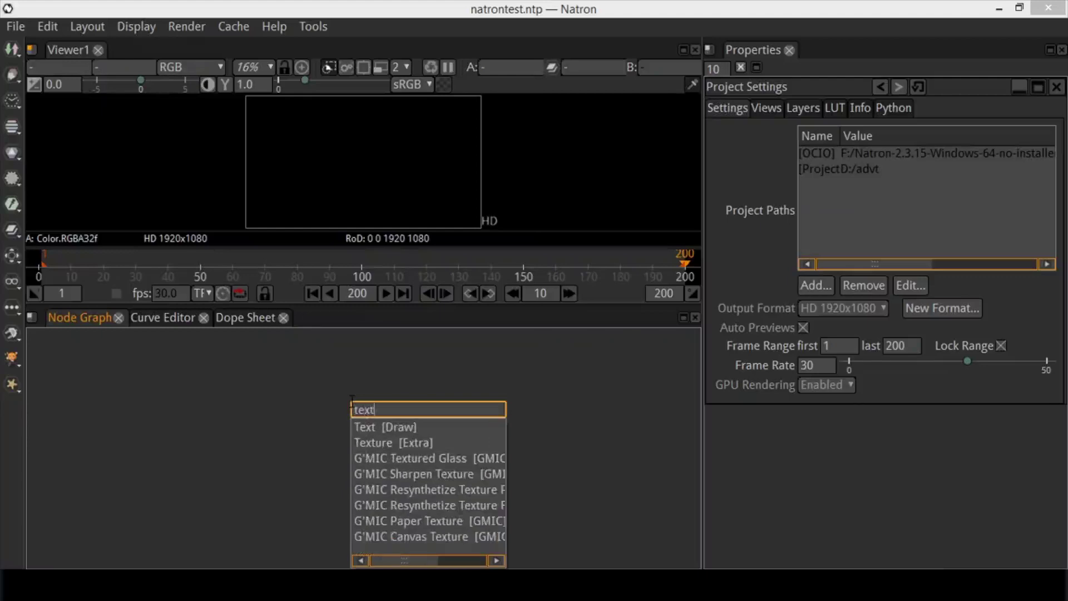
{"action": "left_click", "coordinate": [409, 426]}
{"action": "left_click_drag", "start_coordinate": [445, 438], "coordinate": [393, 519]}
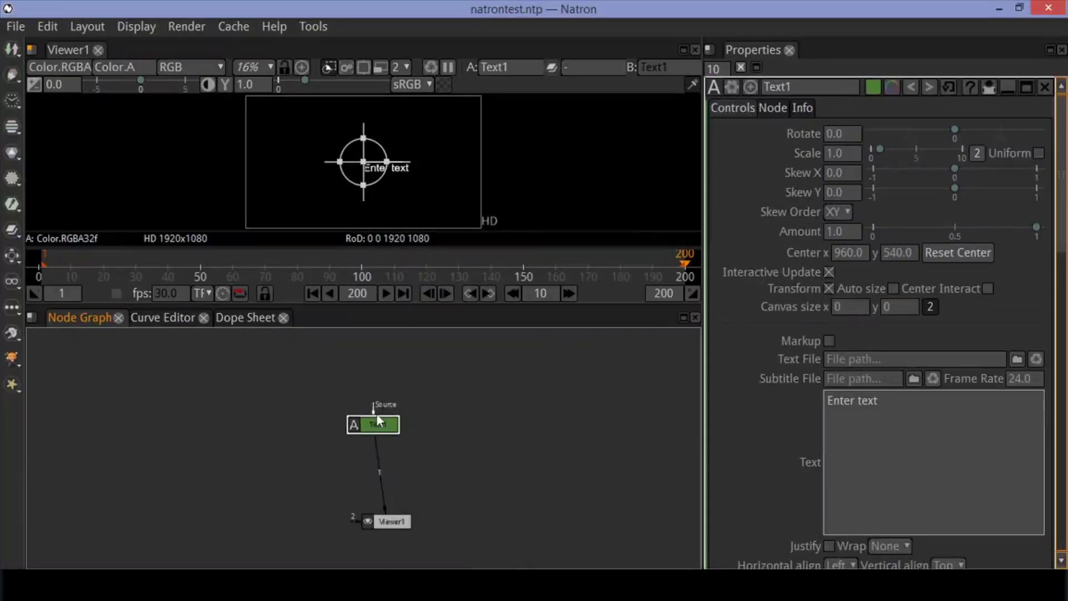
Step: Enable Center Interact on the Text node and replace its text with NATRON and NATION on two lines
{"action": "left_click", "coordinate": [987, 288]}
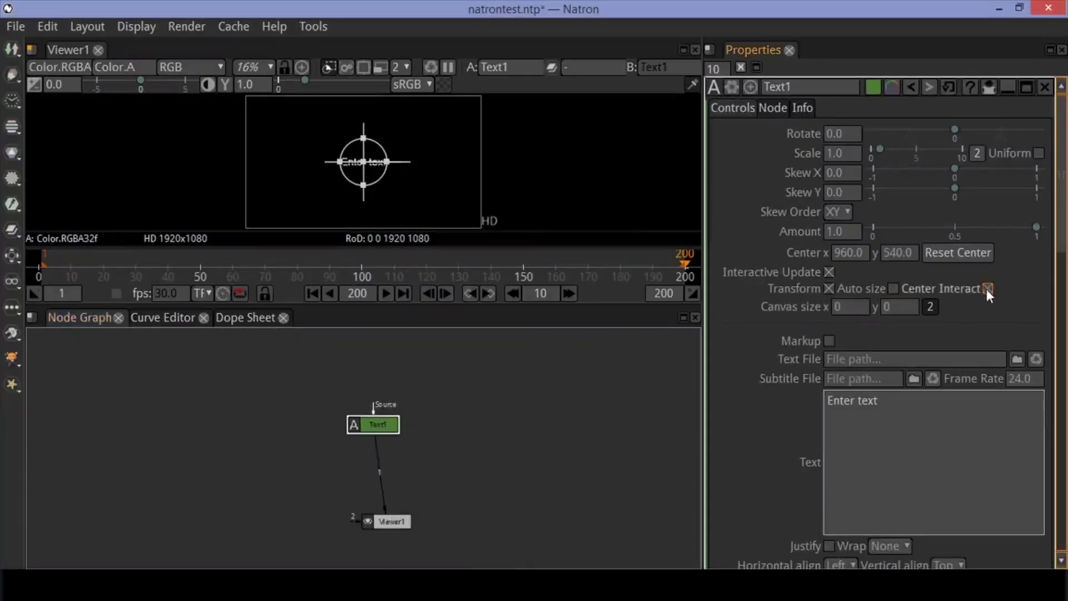
{"action": "left_click", "coordinate": [927, 407]}
{"action": "key", "text": "ctrl+a"}
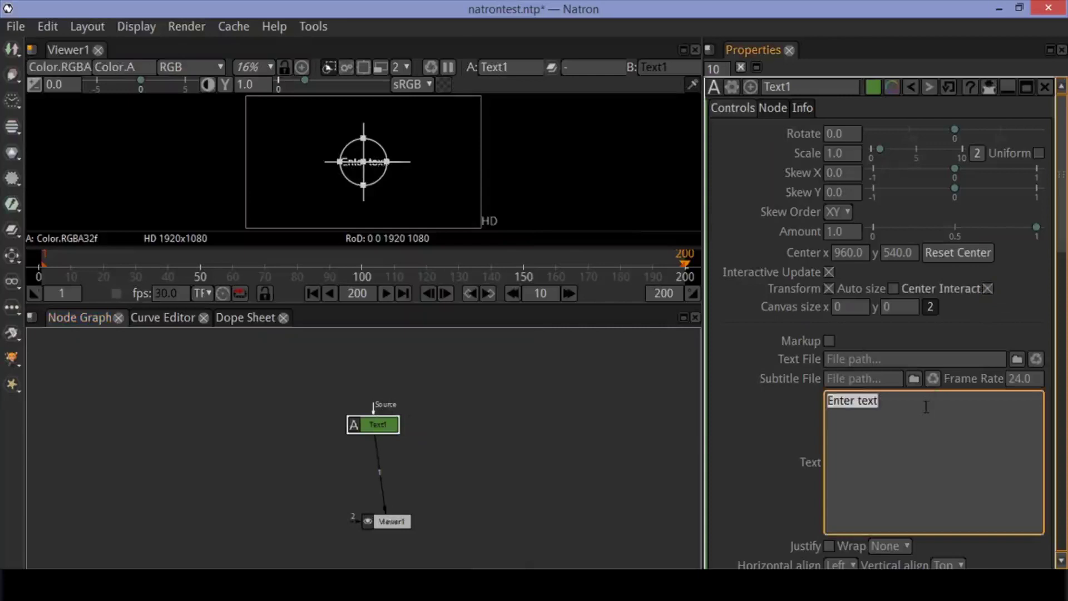
{"action": "type", "text": "NATRON"}
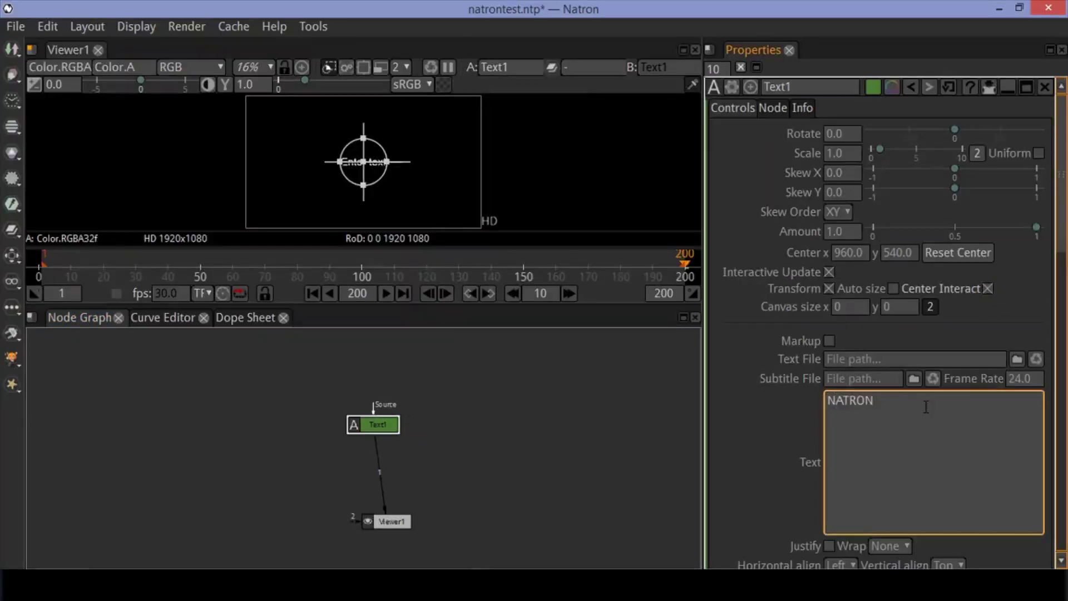
{"action": "key", "text": "Return"}
{"action": "type", "text": "NATION"}
{"action": "left_click", "coordinate": [765, 416]}
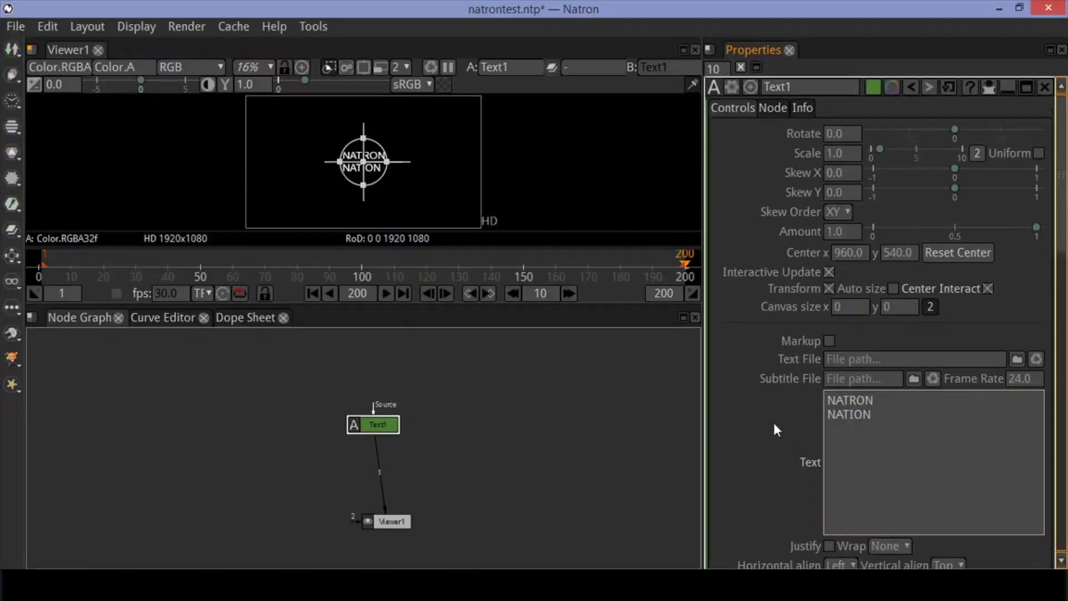
Step: Set the text's font size to 200 and its weight to Bold
{"action": "scroll", "coordinate": [776, 426], "scroll_direction": "down", "scroll_amount": 3}
{"action": "scroll", "coordinate": [774, 430], "scroll_direction": "down", "scroll_amount": 1}
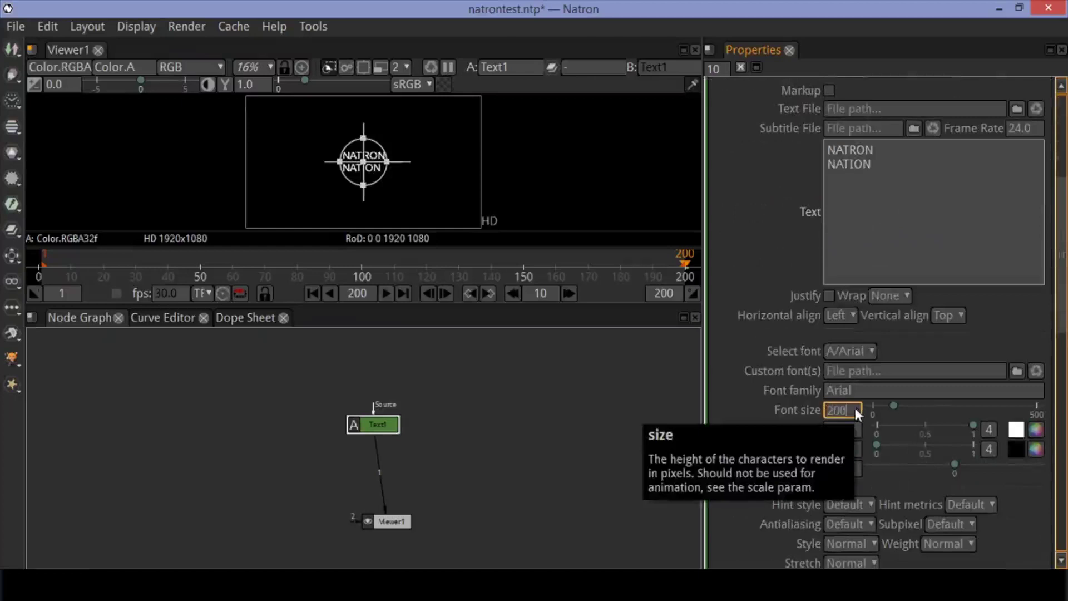
{"action": "key", "text": "Return"}
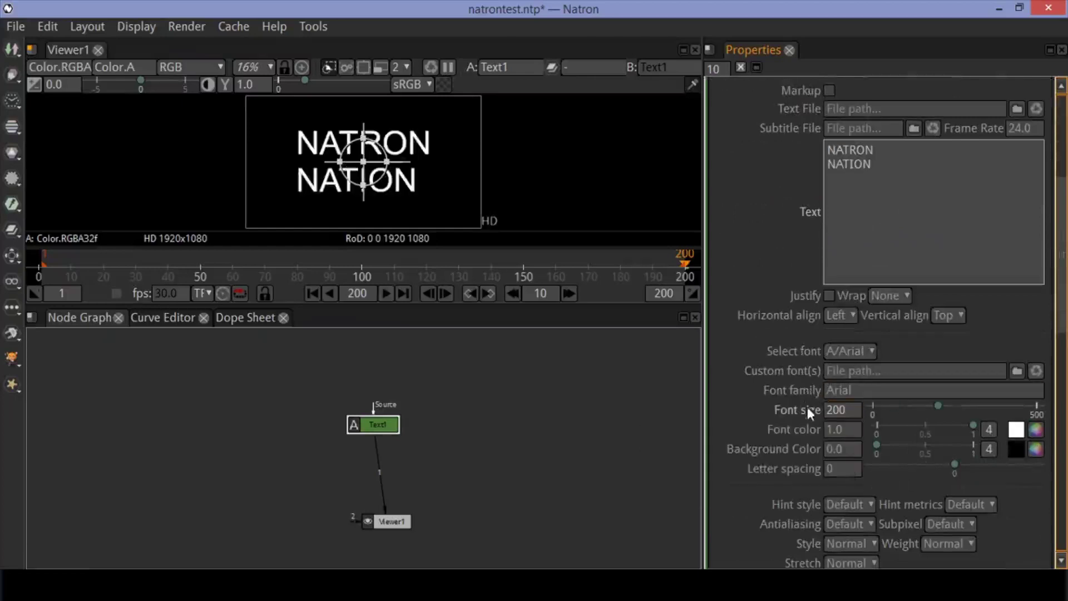
{"action": "scroll", "coordinate": [791, 449], "scroll_direction": "down", "scroll_amount": 1}
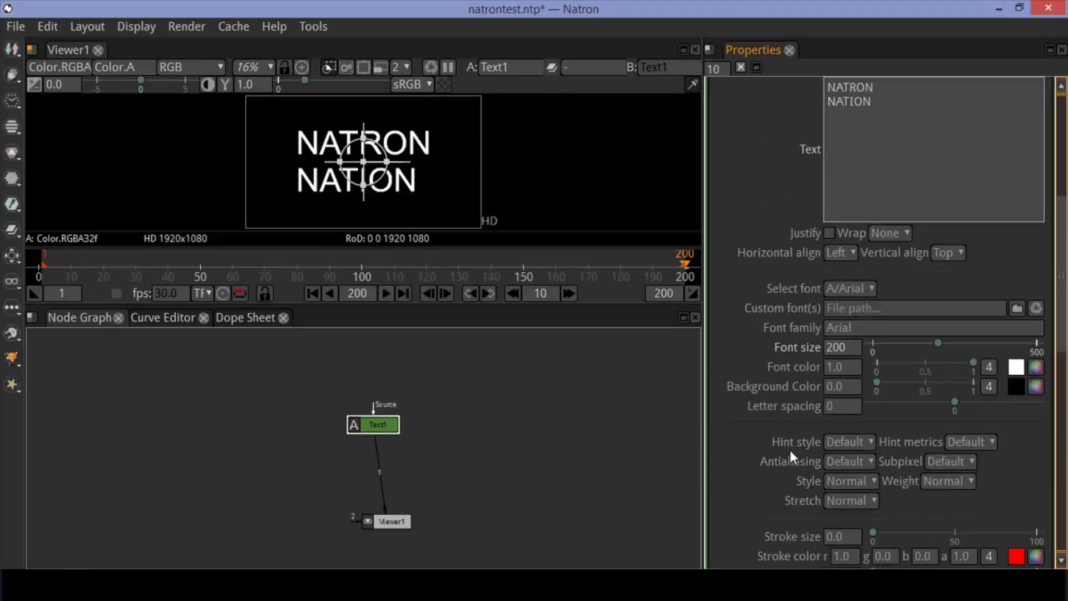
{"action": "scroll", "coordinate": [790, 449], "scroll_direction": "down", "scroll_amount": 1}
{"action": "left_click", "coordinate": [956, 422]}
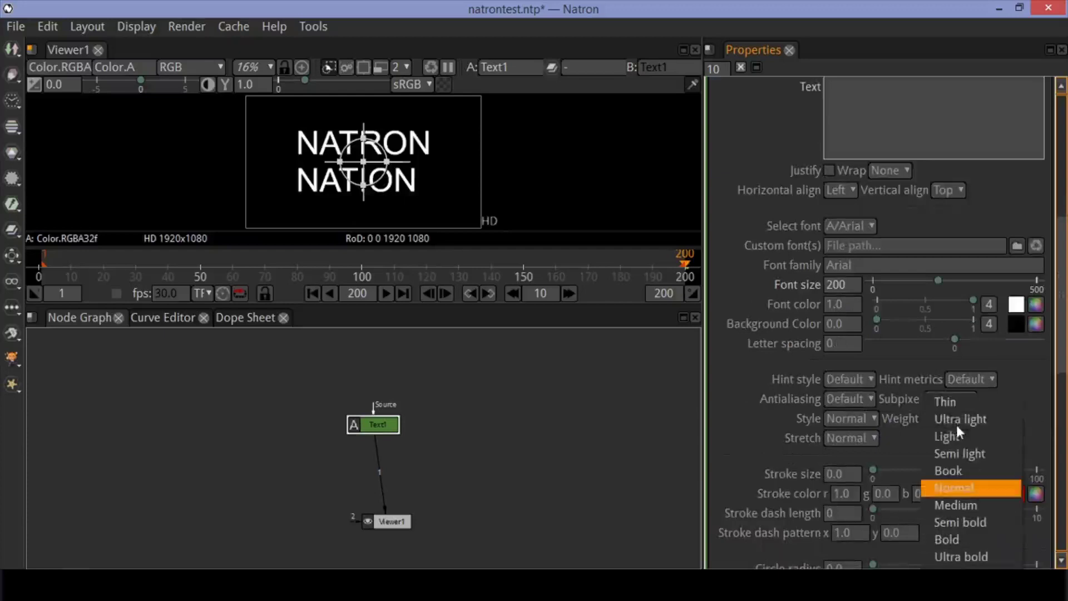
{"action": "left_click", "coordinate": [953, 537]}
Step: Set the text's stroke color to white and its stroke size to 10
{"action": "scroll", "coordinate": [1019, 426], "scroll_direction": "down", "scroll_amount": 1}
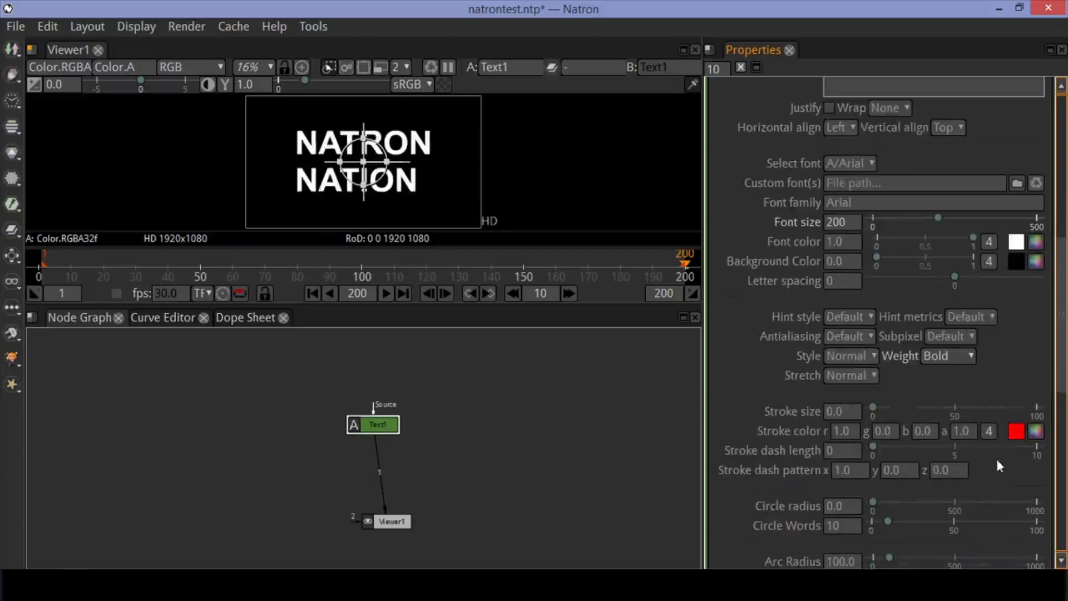
{"action": "left_click", "coordinate": [1032, 431]}
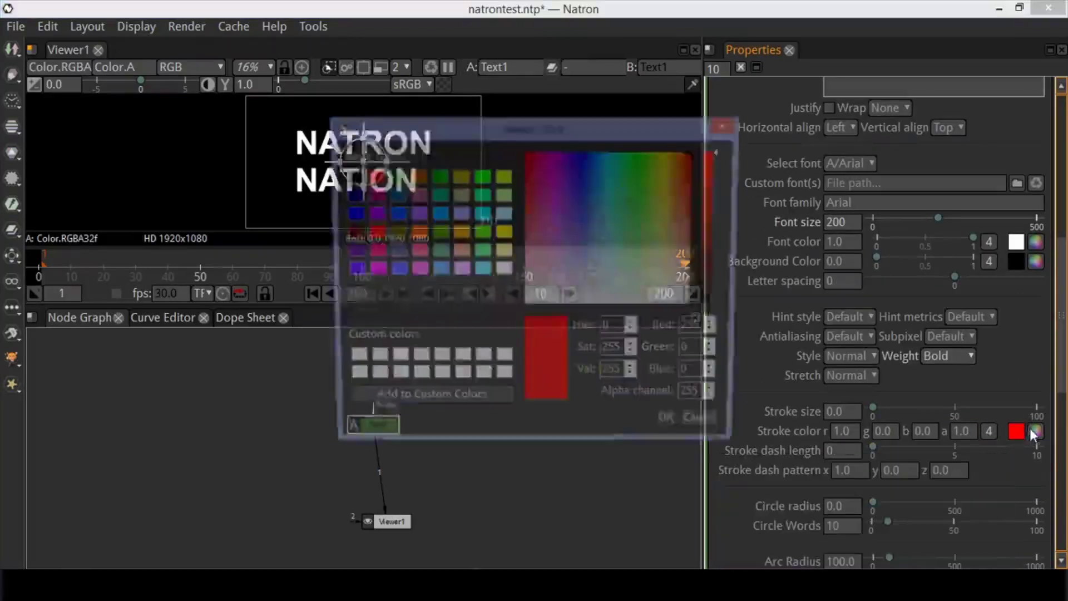
{"action": "left_click_drag", "start_coordinate": [639, 283], "coordinate": [640, 307]}
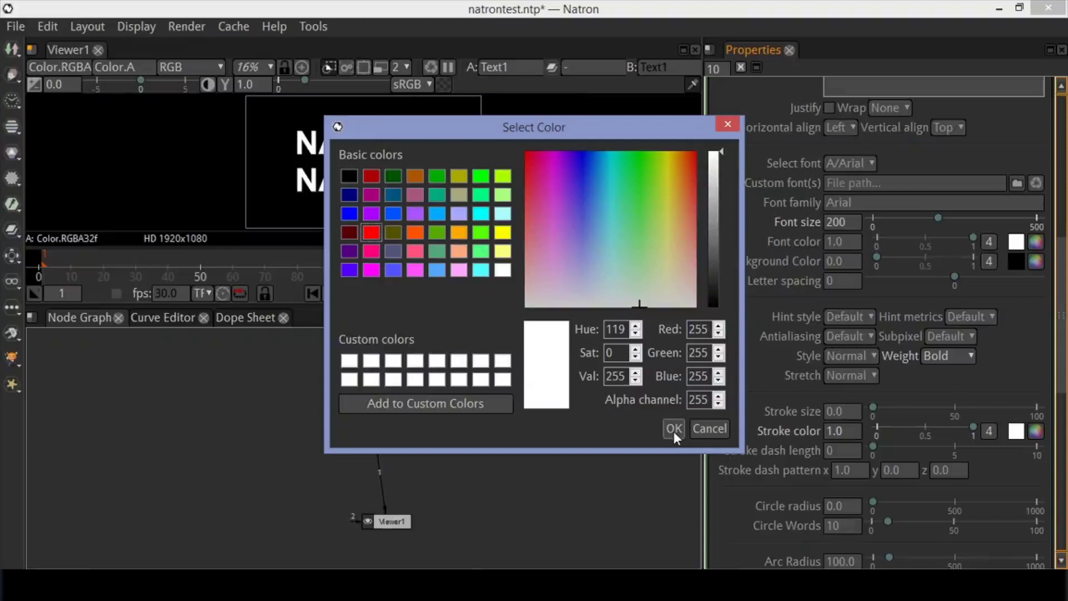
{"action": "mouse_move", "coordinate": [692, 229]}
{"action": "left_mouse_down"}
{"action": "mouse_move", "coordinate": [686, 215]}
{"action": "mouse_move", "coordinate": [625, 253]}
{"action": "left_mouse_up"}
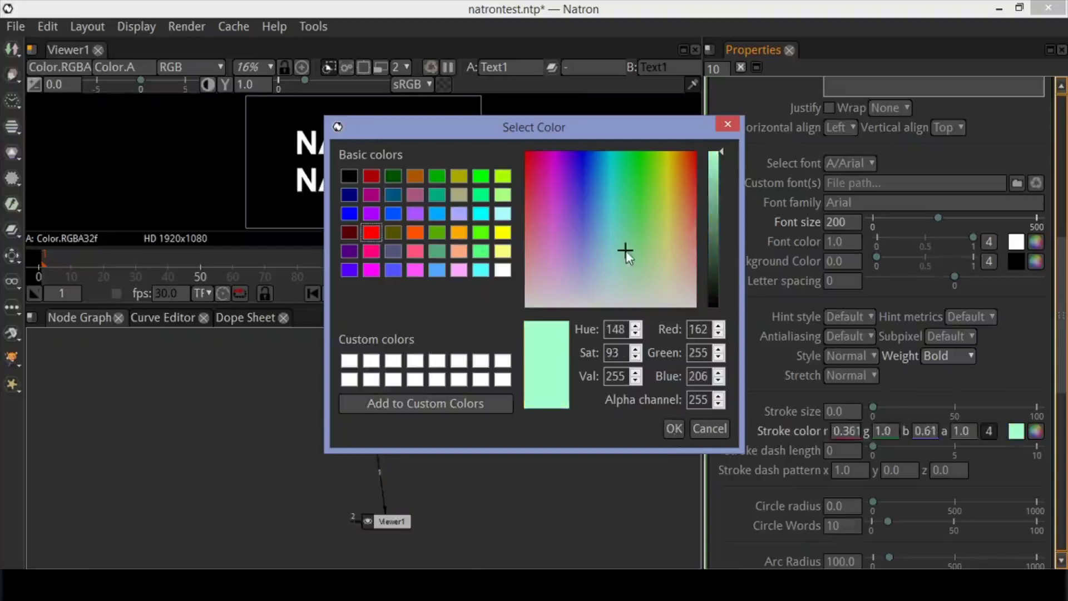
{"action": "left_click_drag", "start_coordinate": [717, 185], "coordinate": [714, 212]}
{"action": "left_click_drag", "start_coordinate": [666, 245], "coordinate": [658, 311]}
{"action": "left_click_drag", "start_coordinate": [716, 219], "coordinate": [715, 235]}
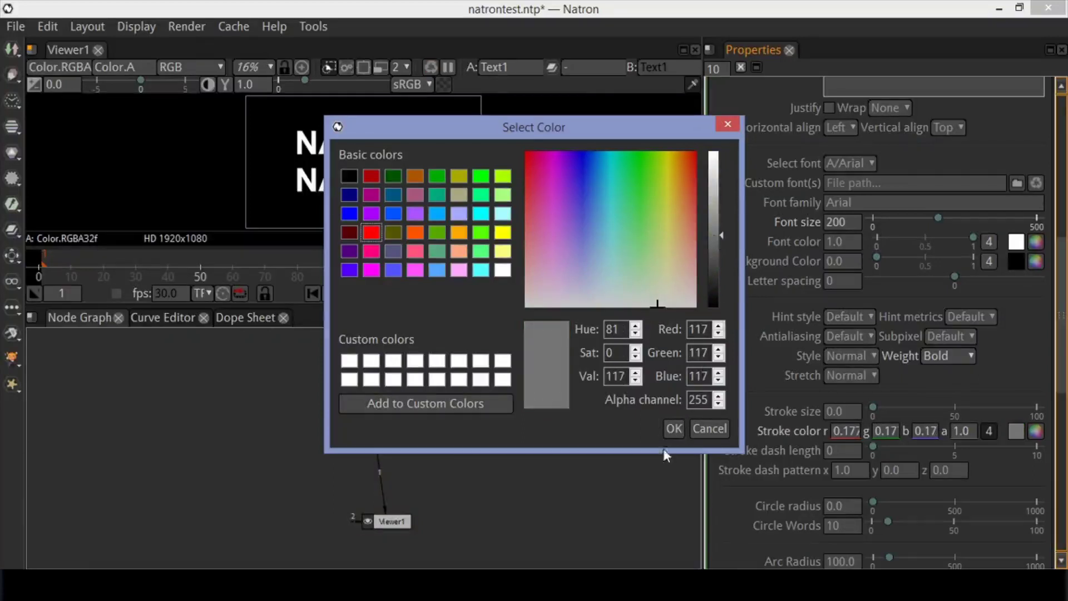
{"action": "left_click_drag", "start_coordinate": [719, 236], "coordinate": [725, 139]}
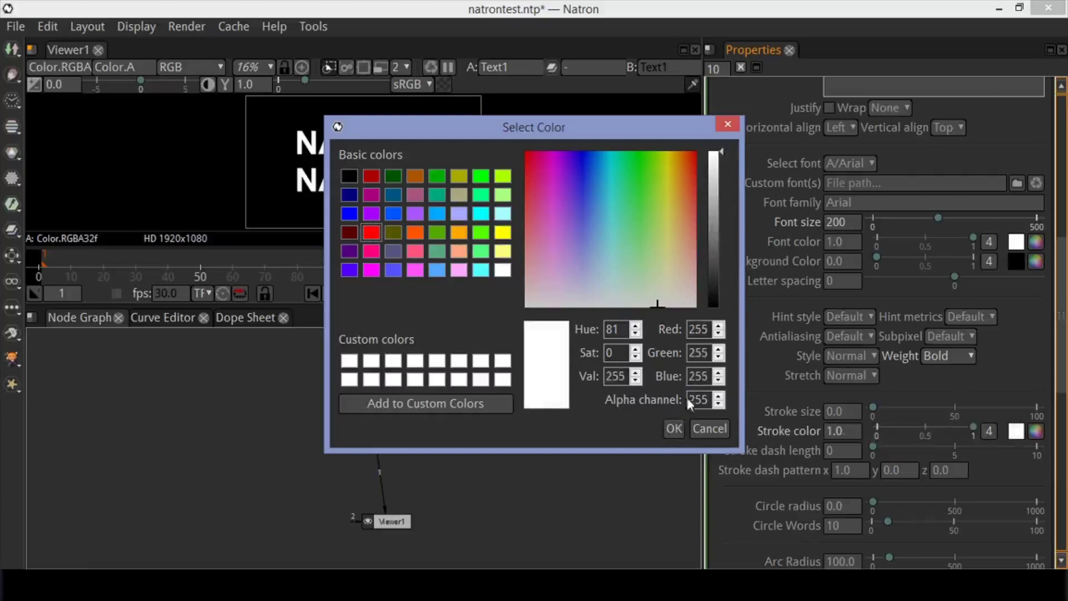
{"action": "left_click", "coordinate": [678, 429]}
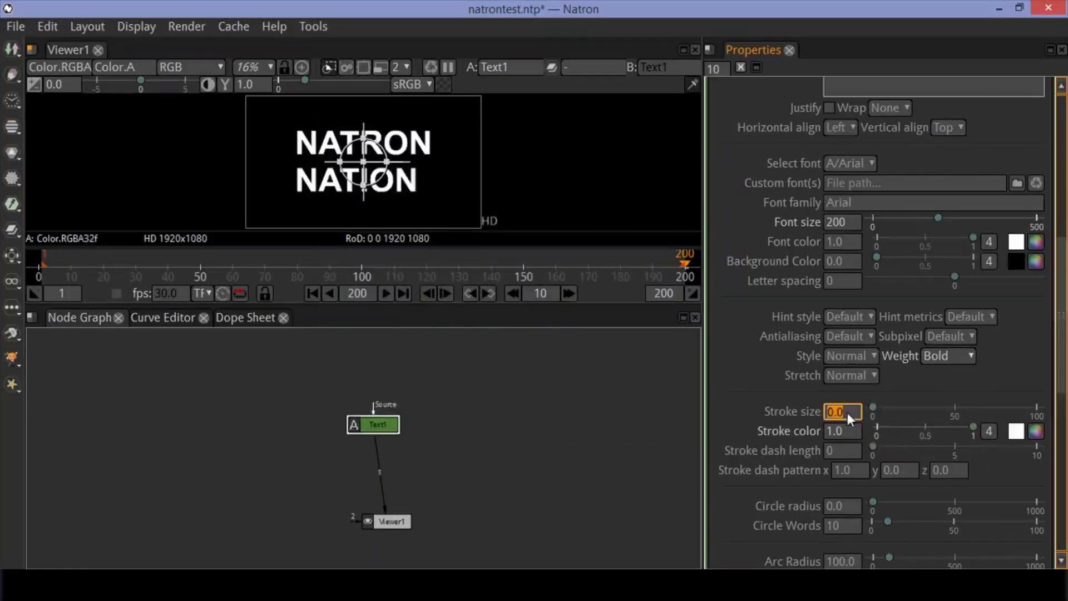
{"action": "key", "text": "Return"}
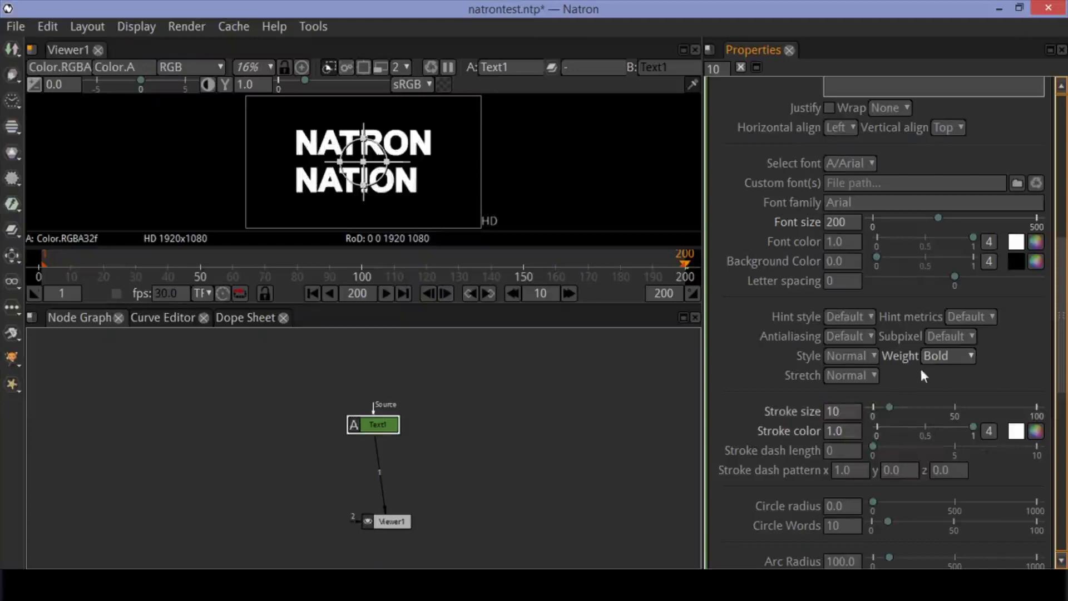
Step: Reduce the font color to 0.50 and move the Text node up and to the left of the viewer node
{"action": "scroll", "coordinate": [1044, 452], "scroll_direction": "down", "scroll_amount": 2}
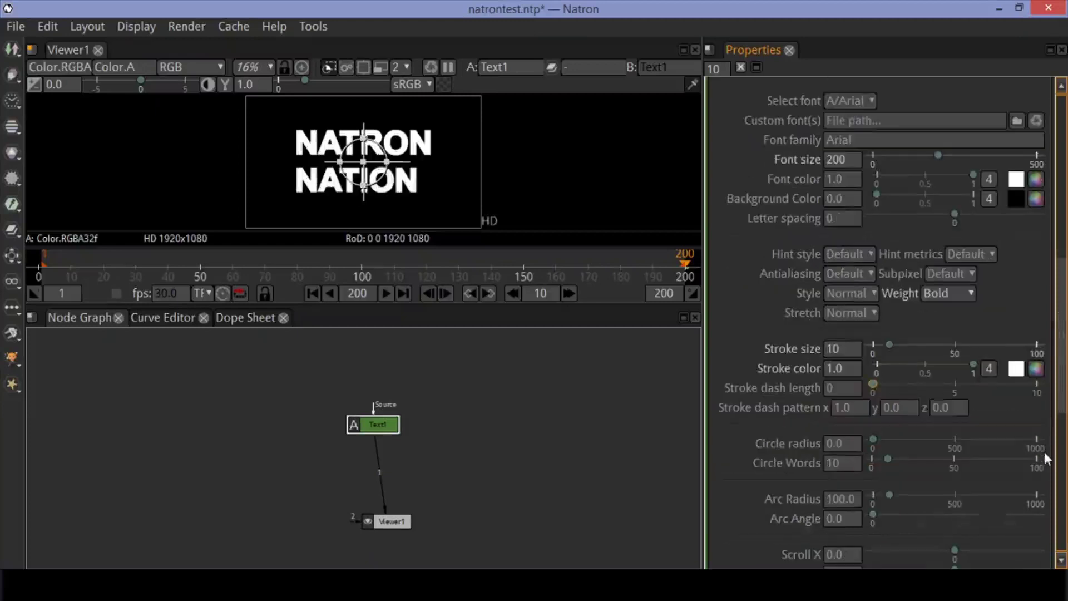
{"action": "scroll", "coordinate": [1040, 336], "scroll_direction": "up", "scroll_amount": 2}
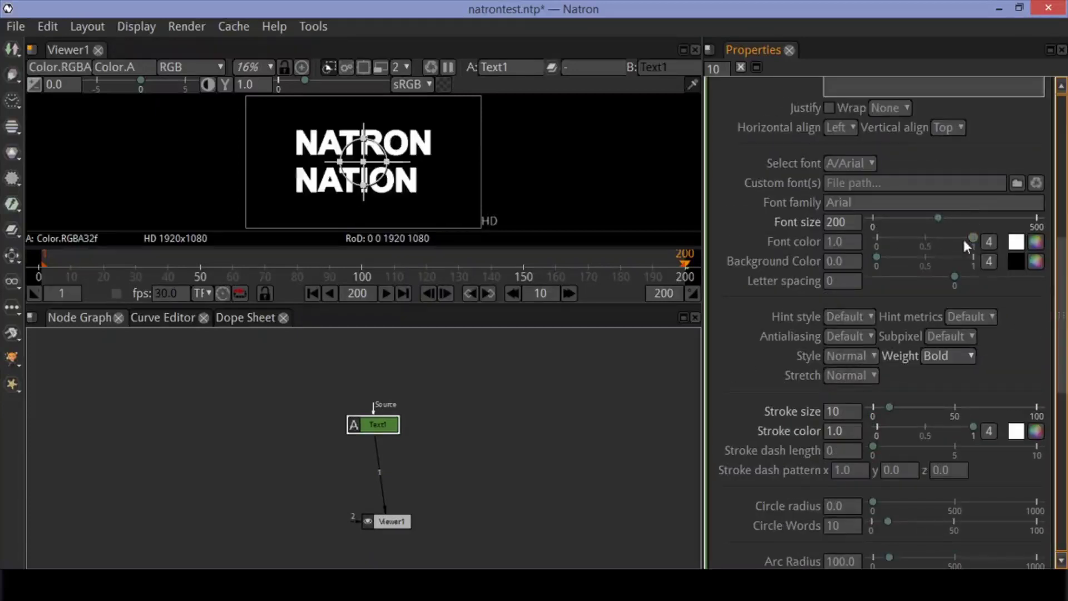
{"action": "left_click_drag", "start_coordinate": [970, 236], "coordinate": [926, 240]}
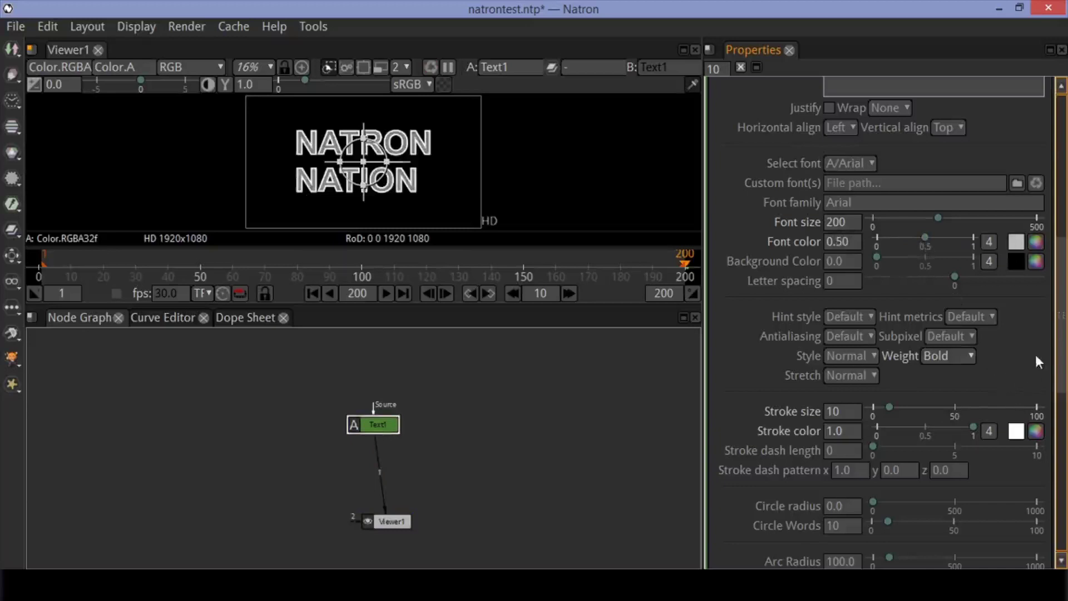
{"action": "scroll", "coordinate": [1051, 476], "scroll_direction": "down", "scroll_amount": 1}
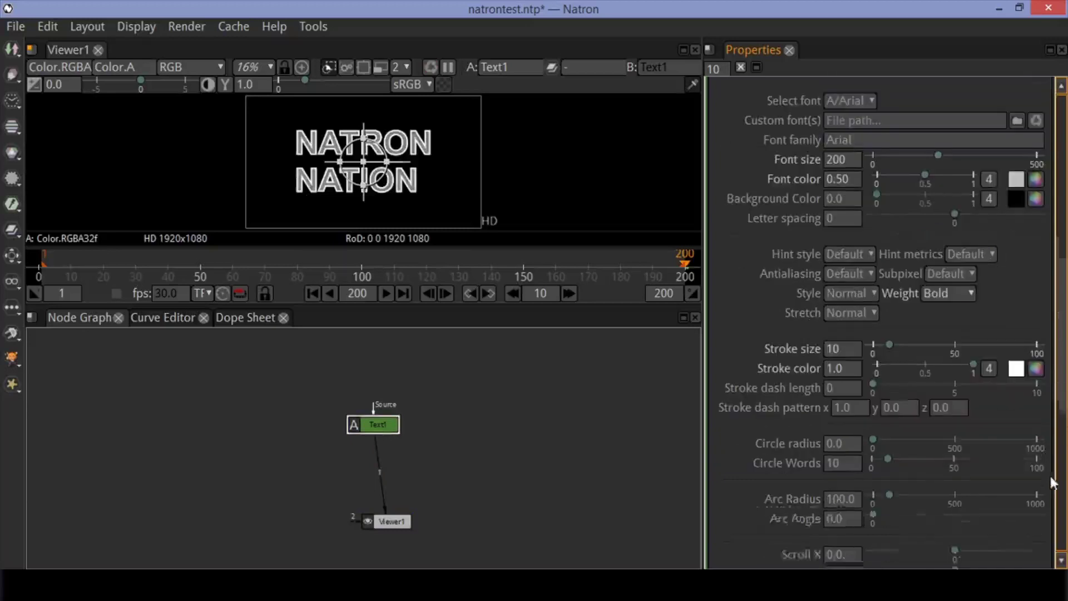
{"action": "left_click_drag", "start_coordinate": [390, 425], "coordinate": [259, 412]}
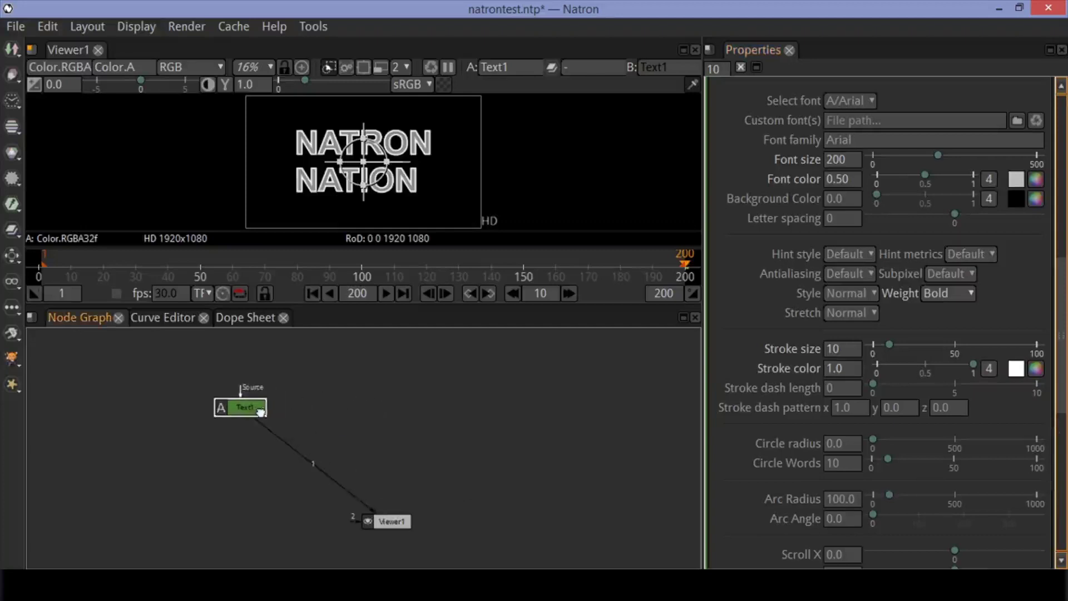
Step: Keyframe all dimensions of the stroke dash pattern at frame 200 and set the stroke dash length to 10
{"action": "left_click", "coordinate": [835, 408]}
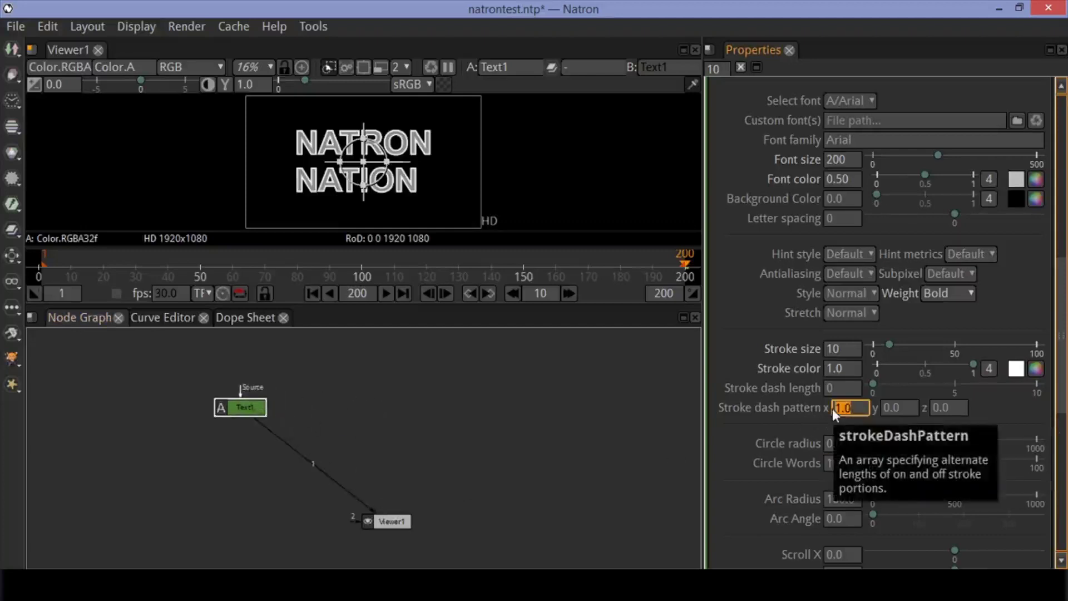
{"action": "right_click", "coordinate": [832, 408]}
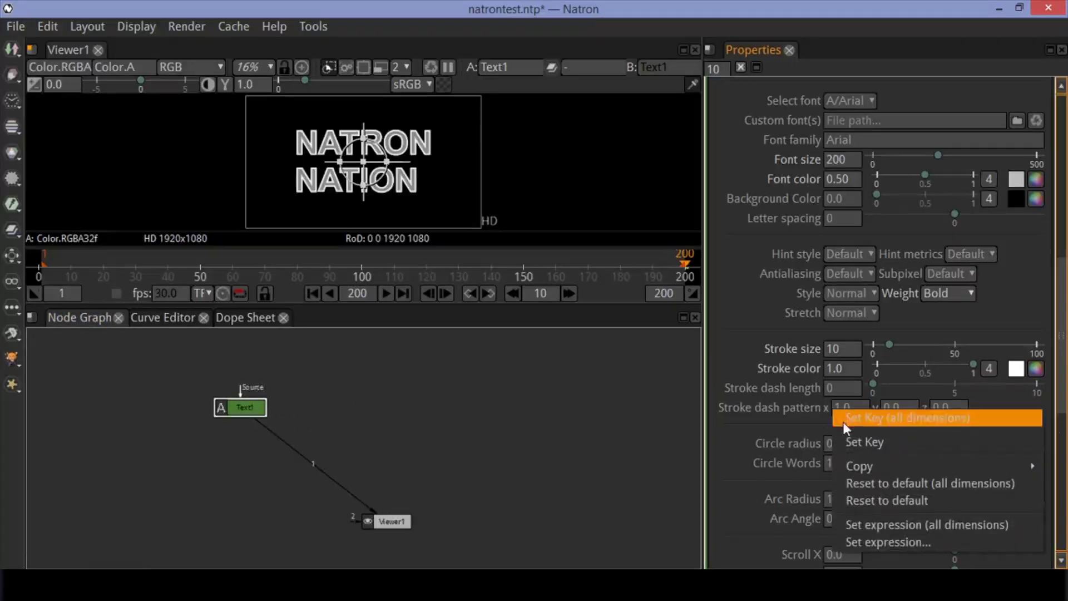
{"action": "left_click", "coordinate": [843, 422]}
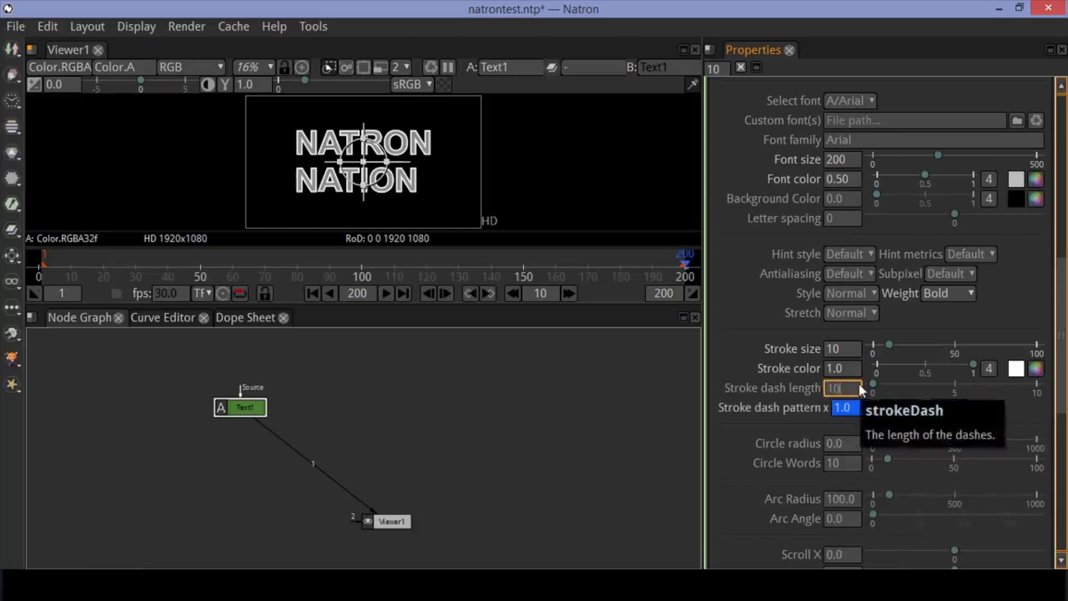
{"action": "key", "text": "Return"}
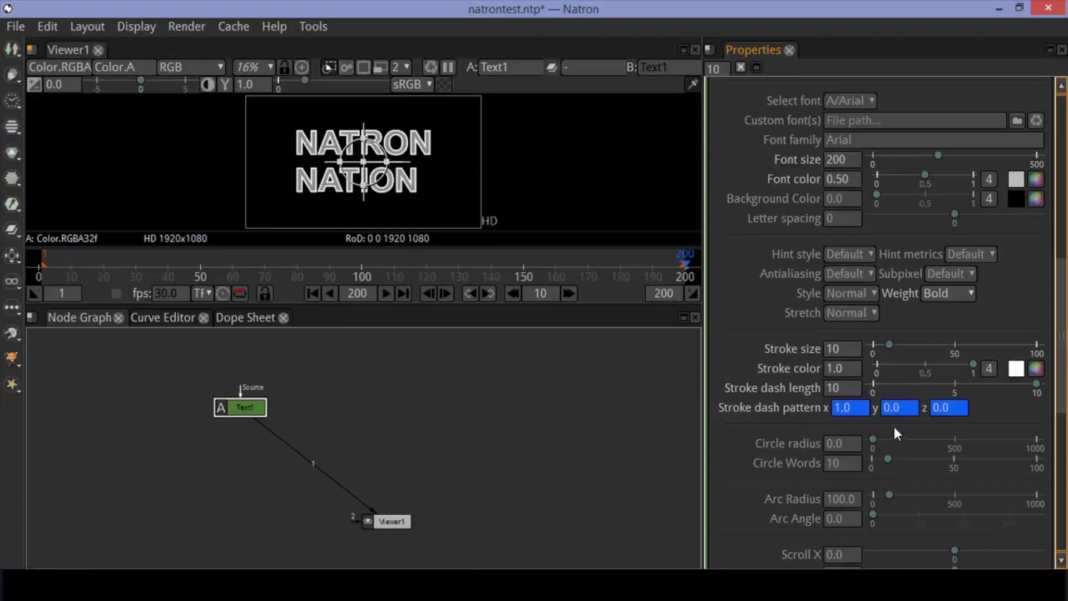
Step: At frame 1, set the stroke dash pattern to x 20 and y 200
{"action": "left_click", "coordinate": [310, 293]}
{"action": "left_click", "coordinate": [842, 409]}
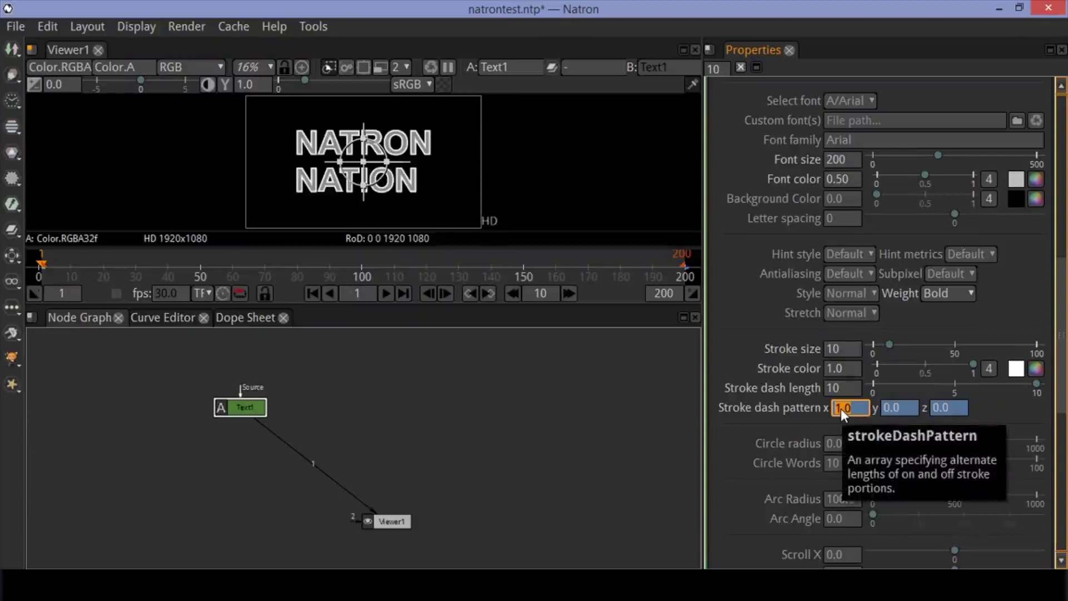
{"action": "type", "text": "20"}
{"action": "key", "text": "Return"}
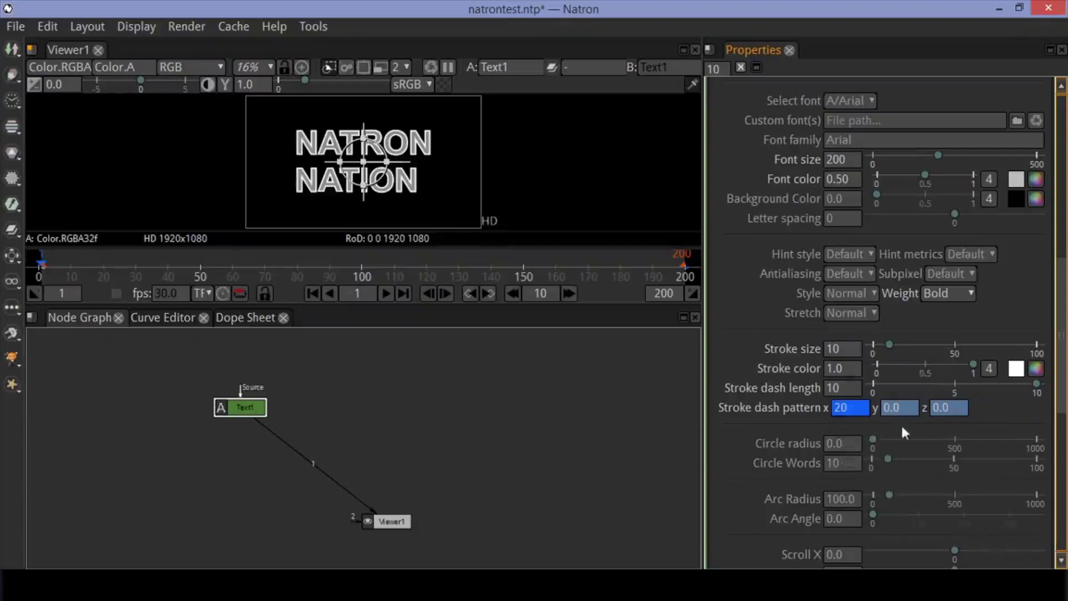
{"action": "type", "text": "2"}
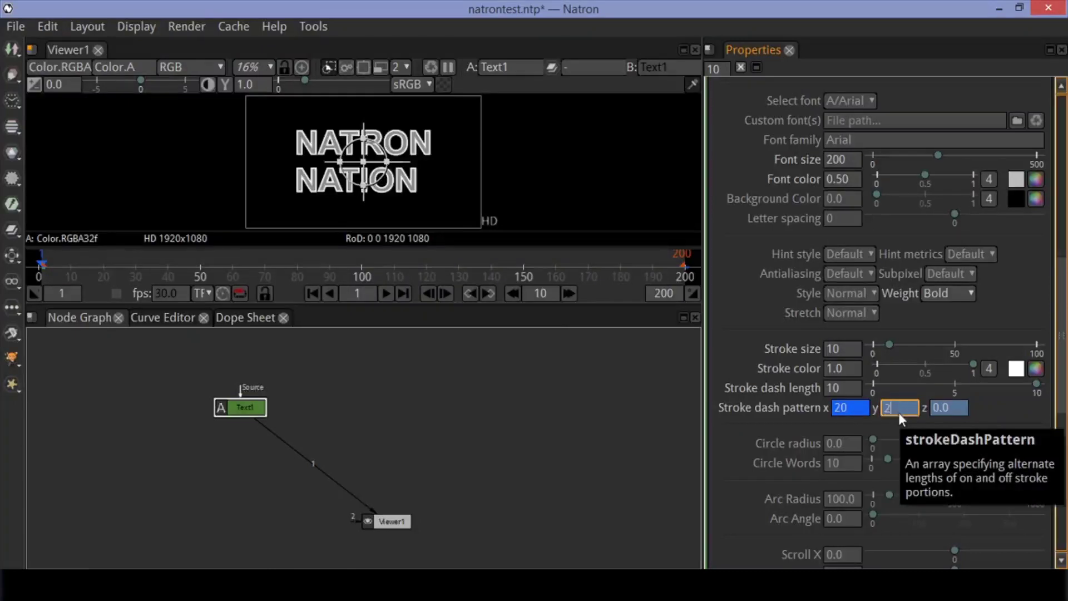
{"action": "type", "text": "00"}
{"action": "left_click", "coordinate": [950, 408]}
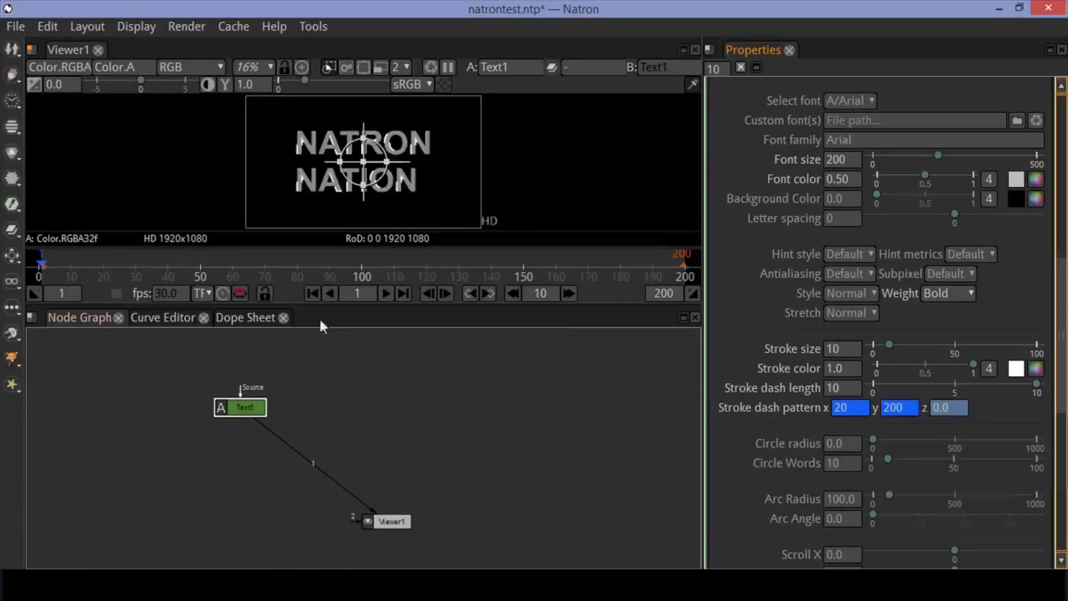
Step: At frame 200, set the stroke dash pattern to x 200 and y 100
{"action": "left_click", "coordinate": [402, 293]}
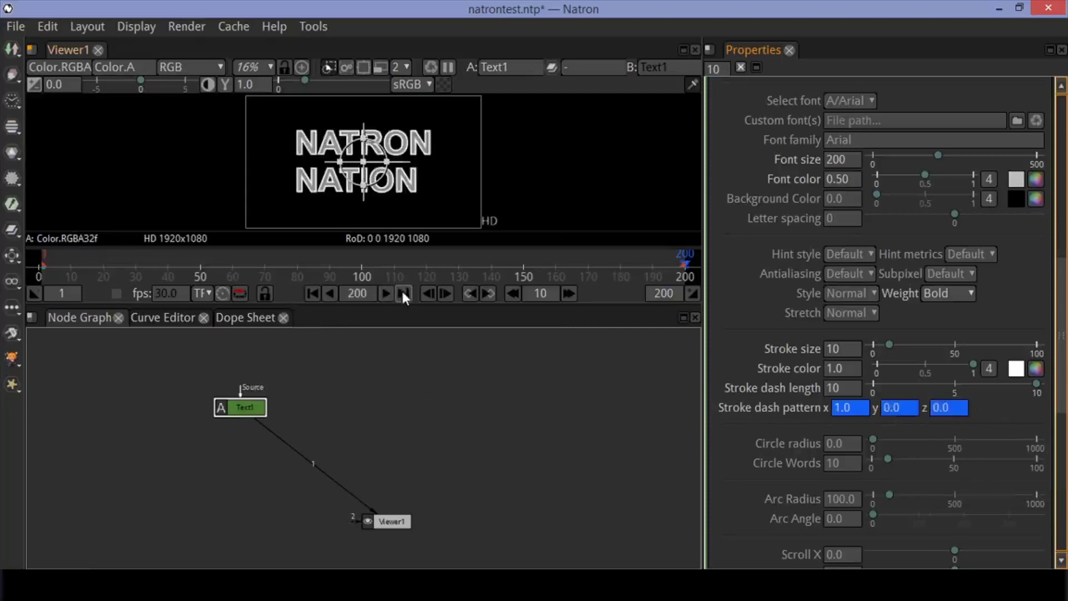
{"action": "left_click", "coordinate": [865, 409]}
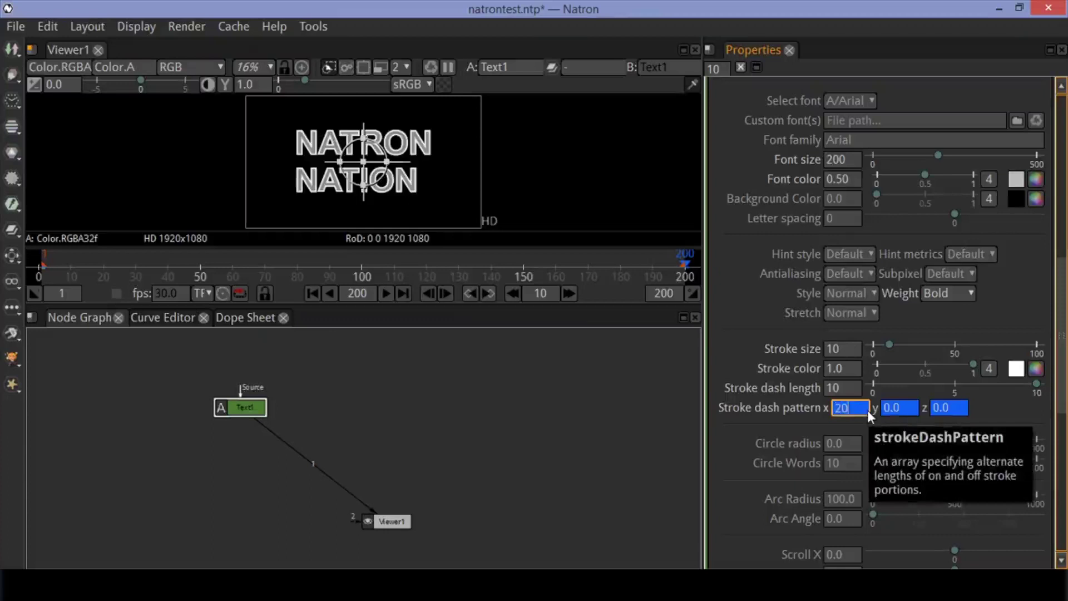
{"action": "type", "text": "200"}
{"action": "left_click", "coordinate": [891, 412]}
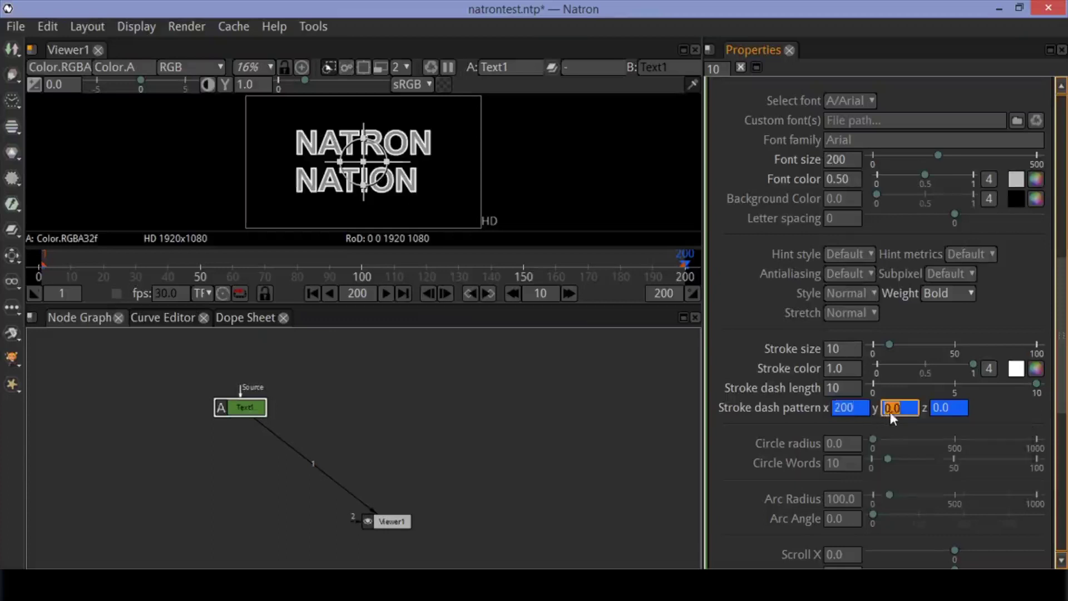
{"action": "type", "text": "100"}
{"action": "key", "text": "Return"}
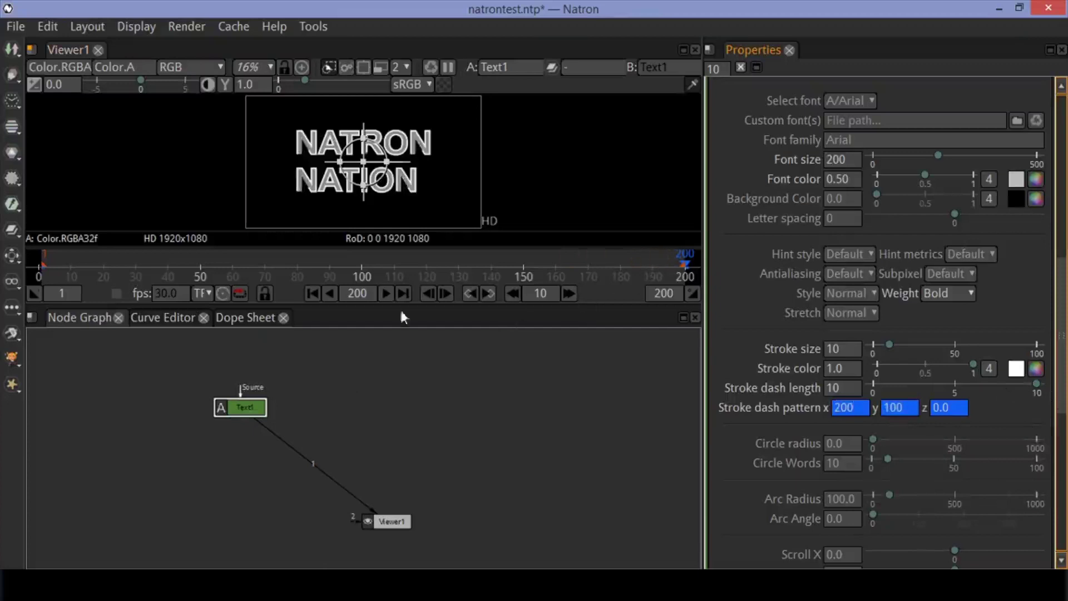
Step: Play the stroke animation from the first frame to examine the moving dashes, and stop playback
{"action": "left_click", "coordinate": [315, 291]}
{"action": "left_click", "coordinate": [383, 292]}
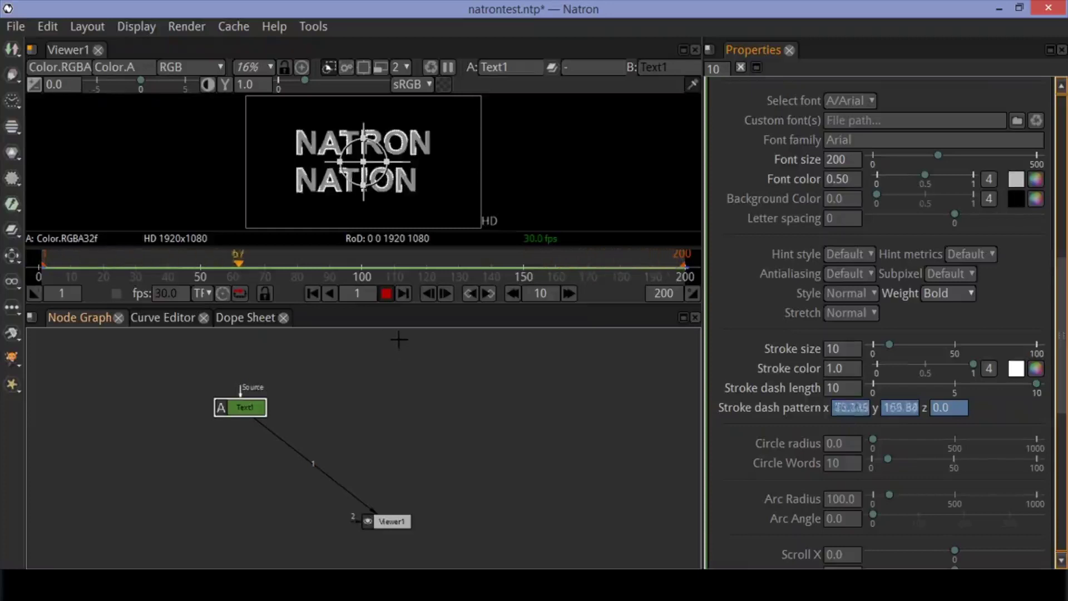
{"action": "left_click", "coordinate": [386, 295]}
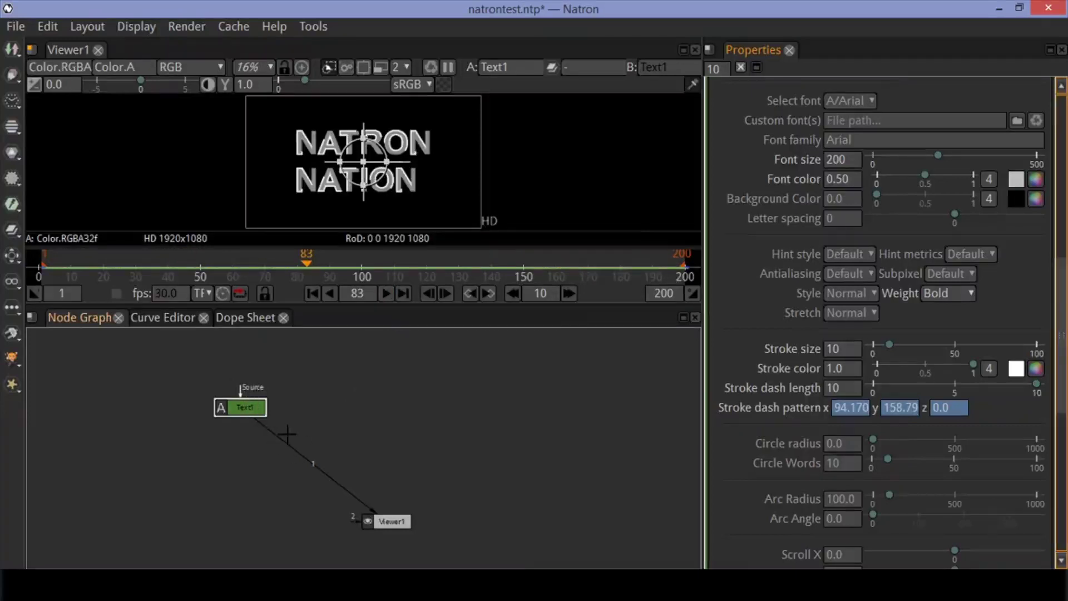
Step: Insert a Merge node between the Text node and the viewer, and add a Solid node
{"action": "key", "text": "m"}
{"action": "left_click_drag", "start_coordinate": [243, 443], "coordinate": [392, 409]}
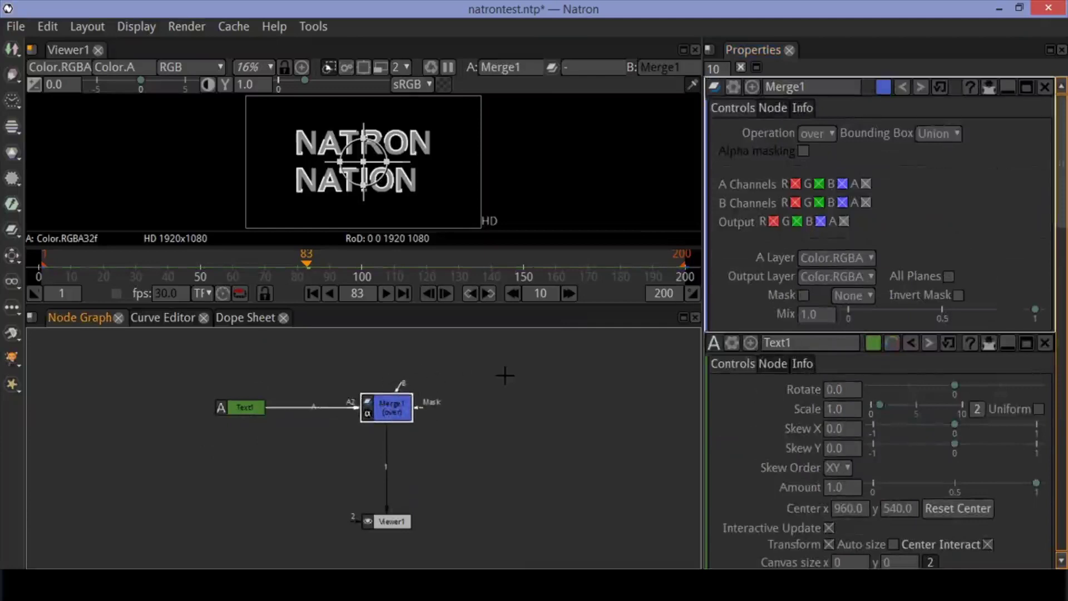
{"action": "key", "text": "Tab"}
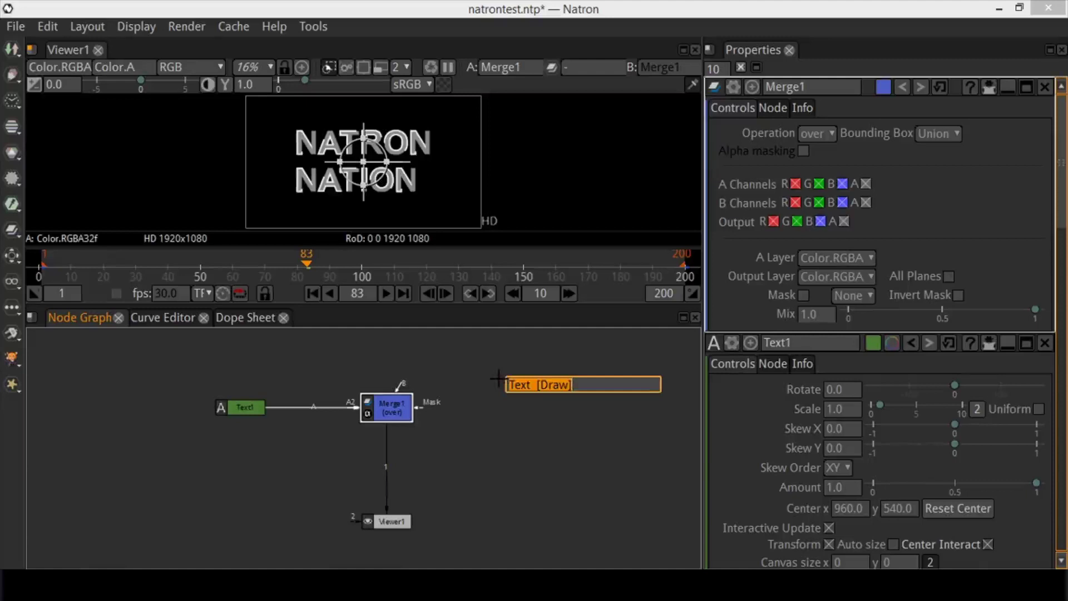
{"action": "type", "text": "s"}
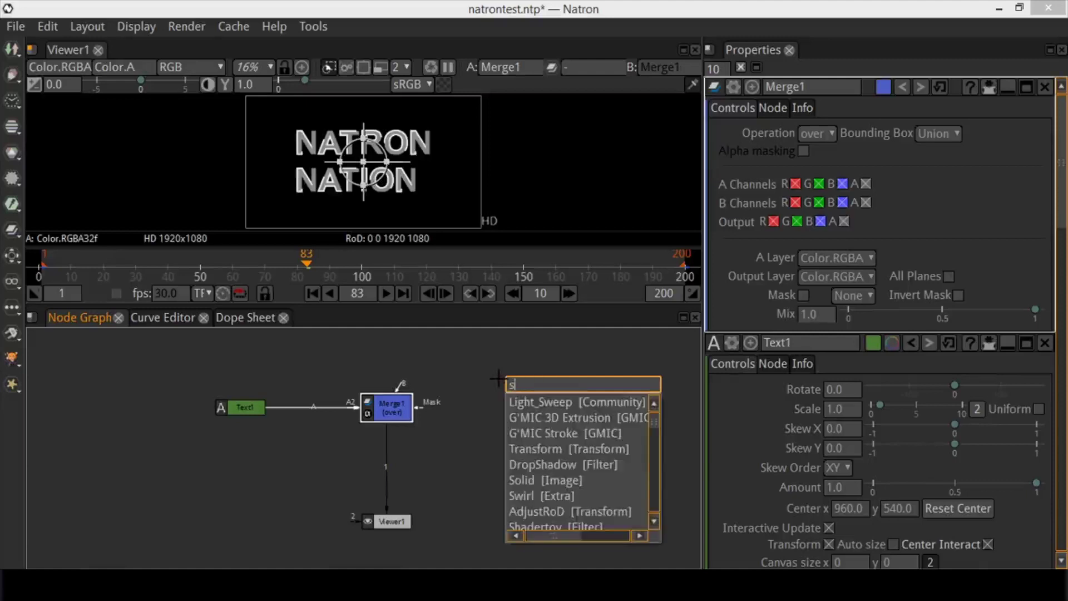
{"action": "type", "text": "oll"}
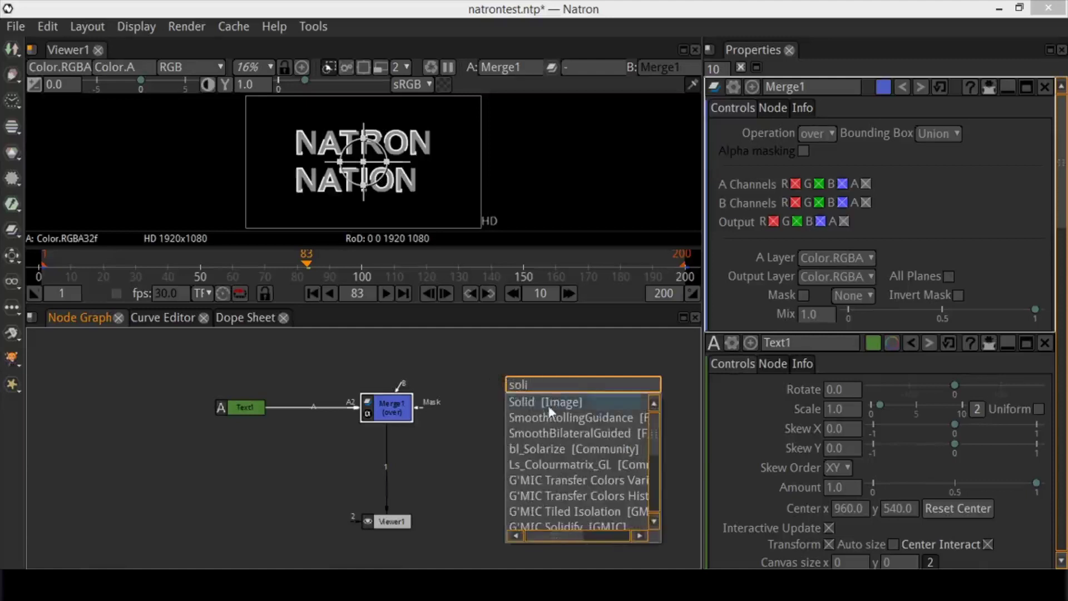
{"action": "left_click", "coordinate": [551, 412]}
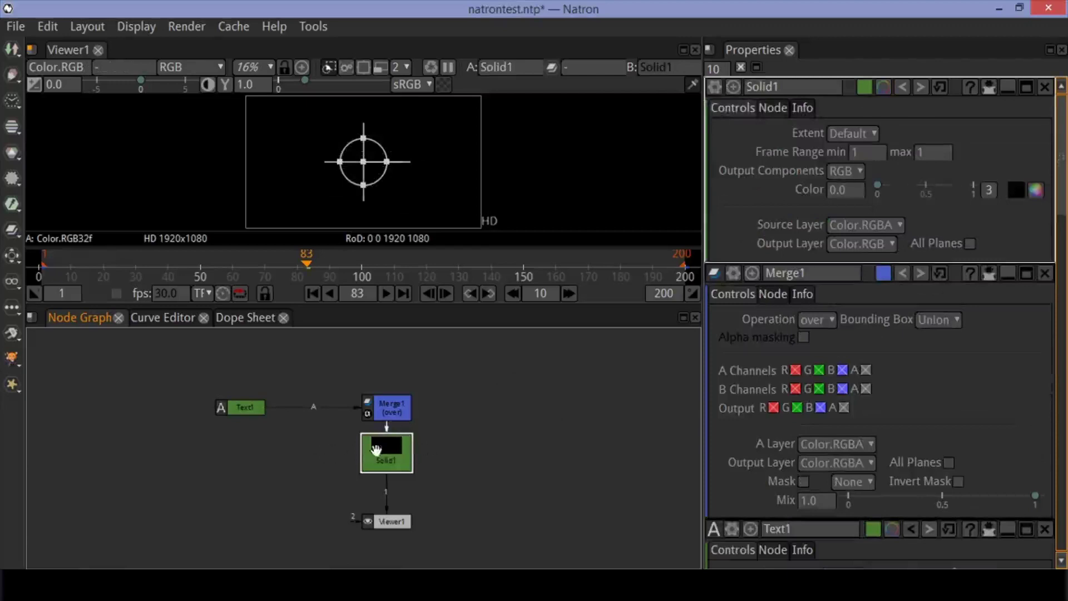
Step: Pull the Solid node out of the viewer chain, connect it to the Merge node's B input and place it beside the Merge
{"action": "left_click_drag", "start_coordinate": [371, 450], "coordinate": [517, 349]}
{"action": "left_click_drag", "start_coordinate": [448, 436], "coordinate": [455, 400]}
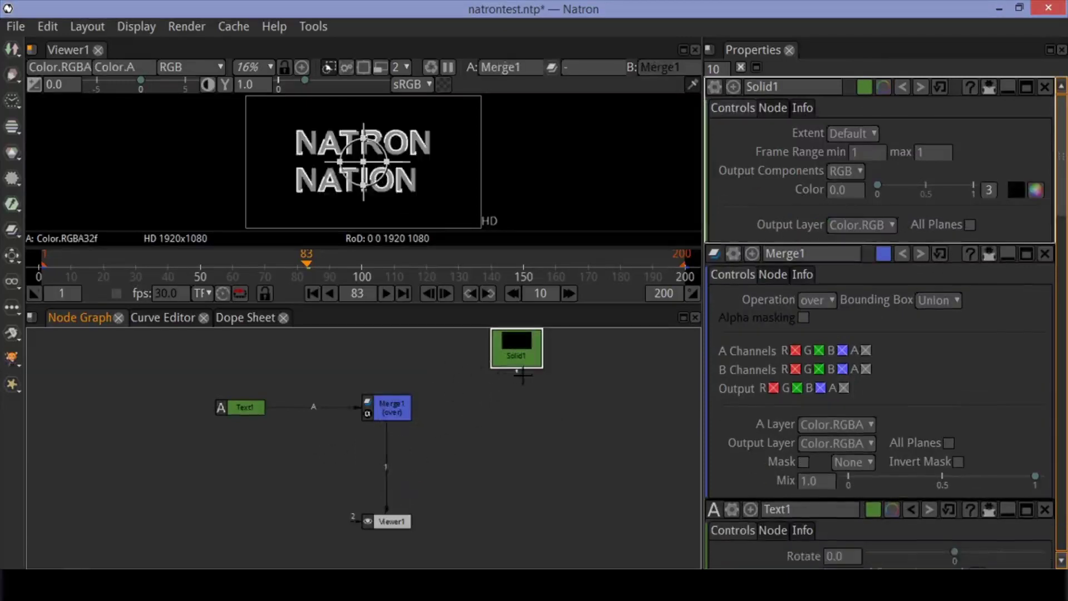
{"action": "left_click_drag", "start_coordinate": [517, 369], "coordinate": [398, 386]}
{"action": "left_click_drag", "start_coordinate": [526, 350], "coordinate": [539, 409]}
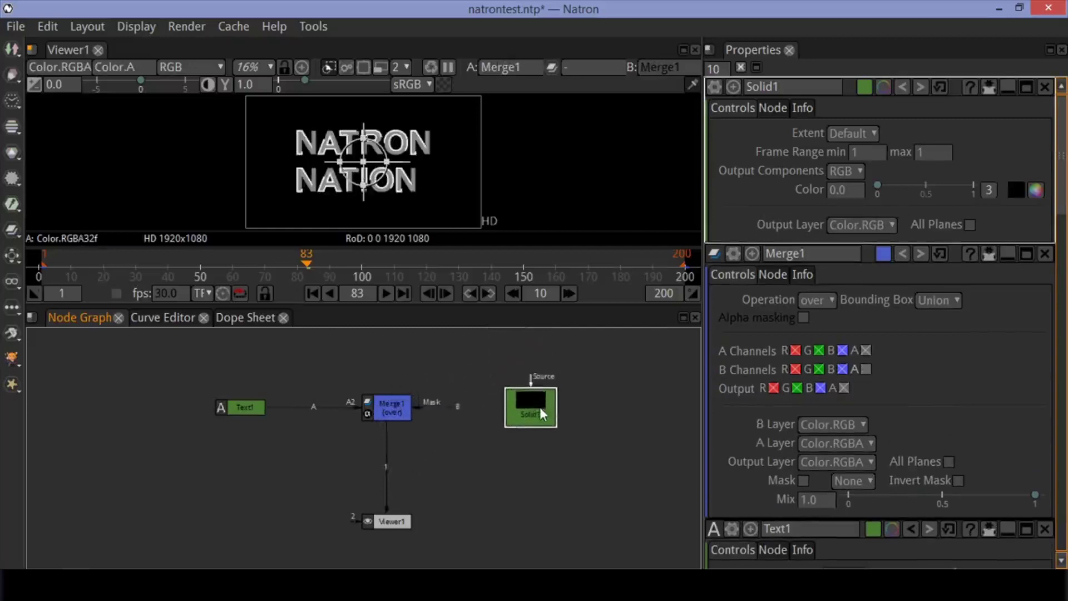
{"action": "left_click_drag", "start_coordinate": [540, 406], "coordinate": [540, 406]}
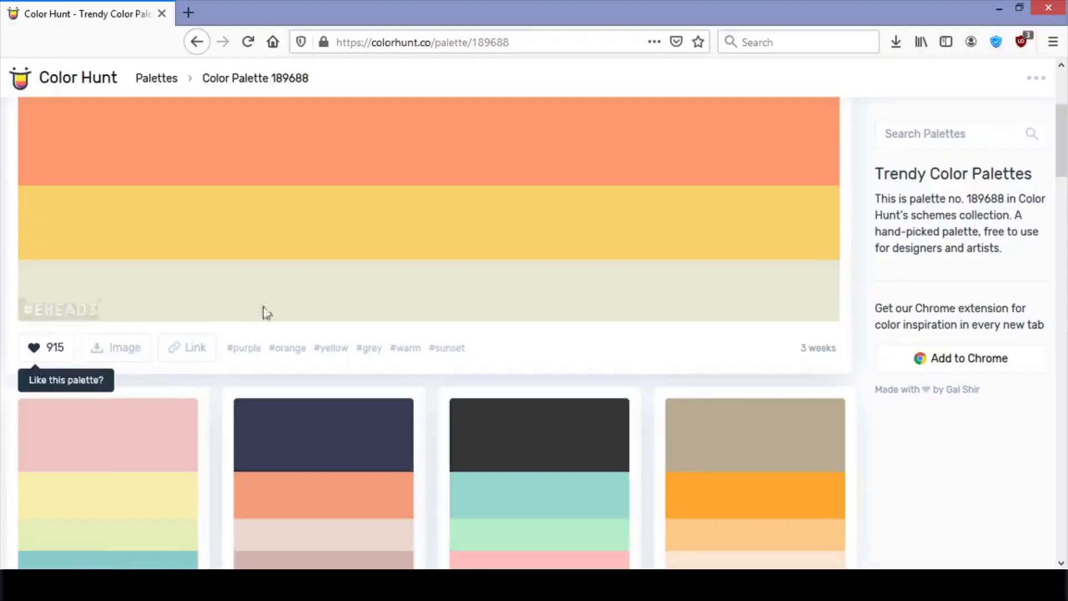
Step: Look over the colors of palette 189688 on Color Hunt and switch back to Natron
{"action": "scroll", "coordinate": [331, 321], "scroll_direction": "up", "scroll_amount": 4}
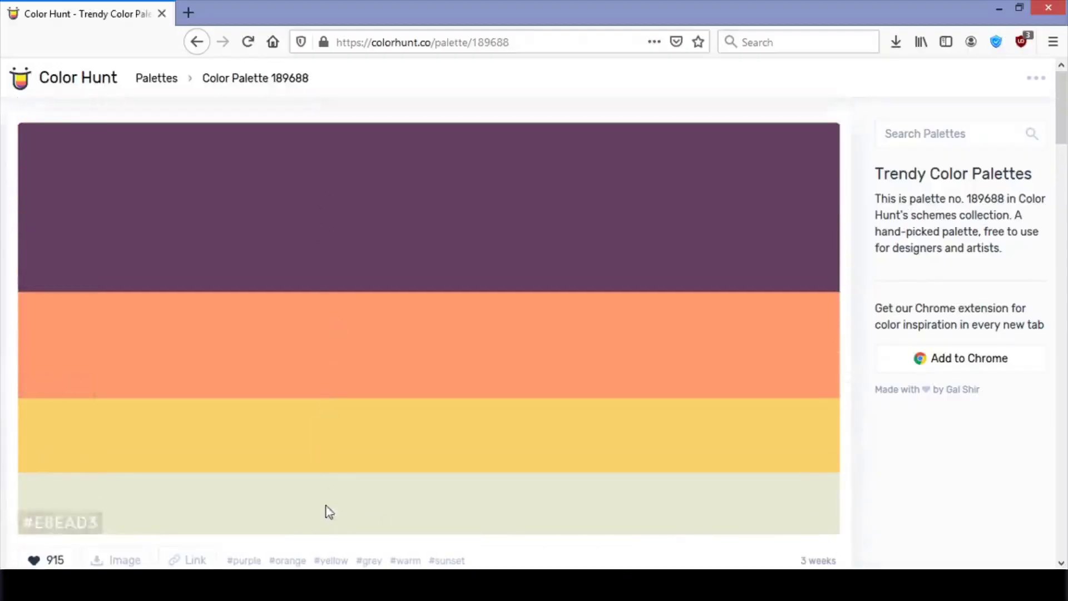
{"action": "scroll", "coordinate": [463, 348], "scroll_direction": "down", "scroll_amount": 1}
{"action": "scroll", "coordinate": [462, 267], "scroll_direction": "up", "scroll_amount": 1}
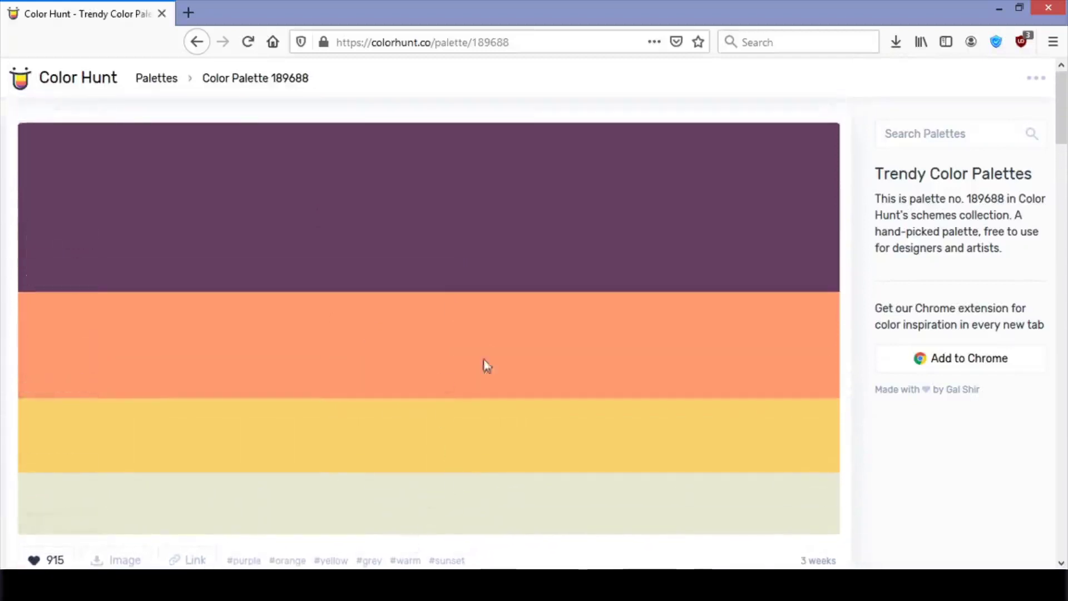
{"action": "scroll", "coordinate": [513, 222], "scroll_direction": "down", "scroll_amount": 2}
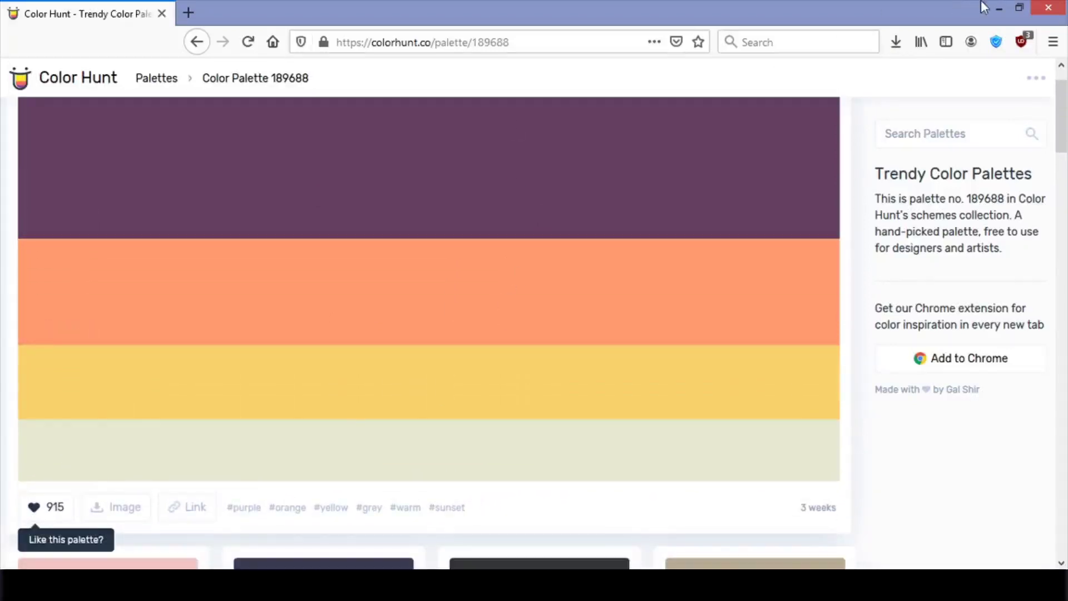
{"action": "left_click", "coordinate": [997, 7]}
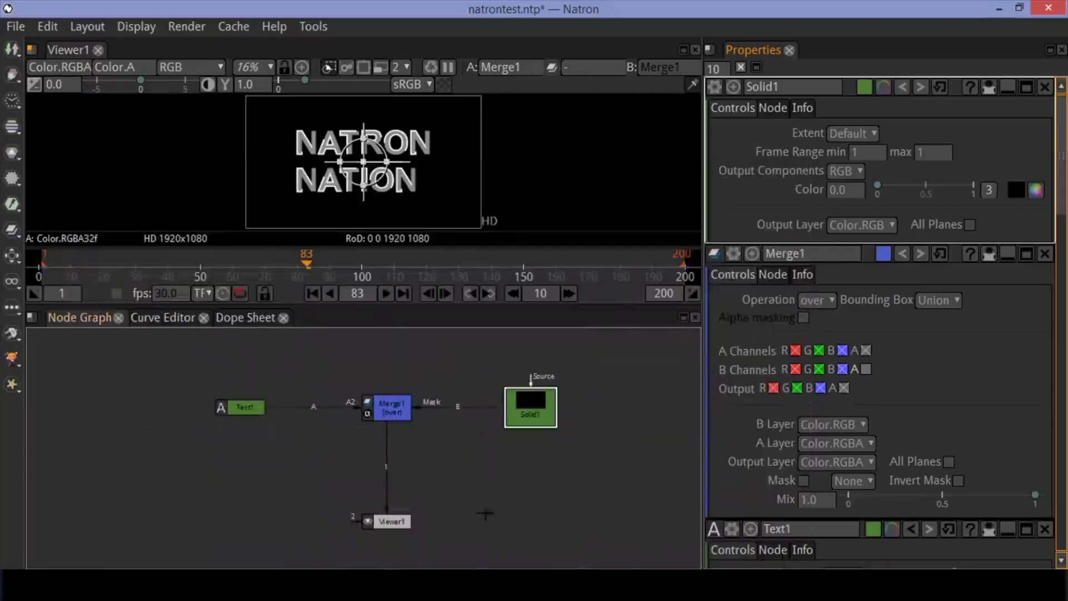
Step: At frame 1, set the Solid node's color to blue with r 0.0318, g 0.0 and b 0.5775
{"action": "left_click", "coordinate": [579, 484]}
{"action": "left_click", "coordinate": [535, 414]}
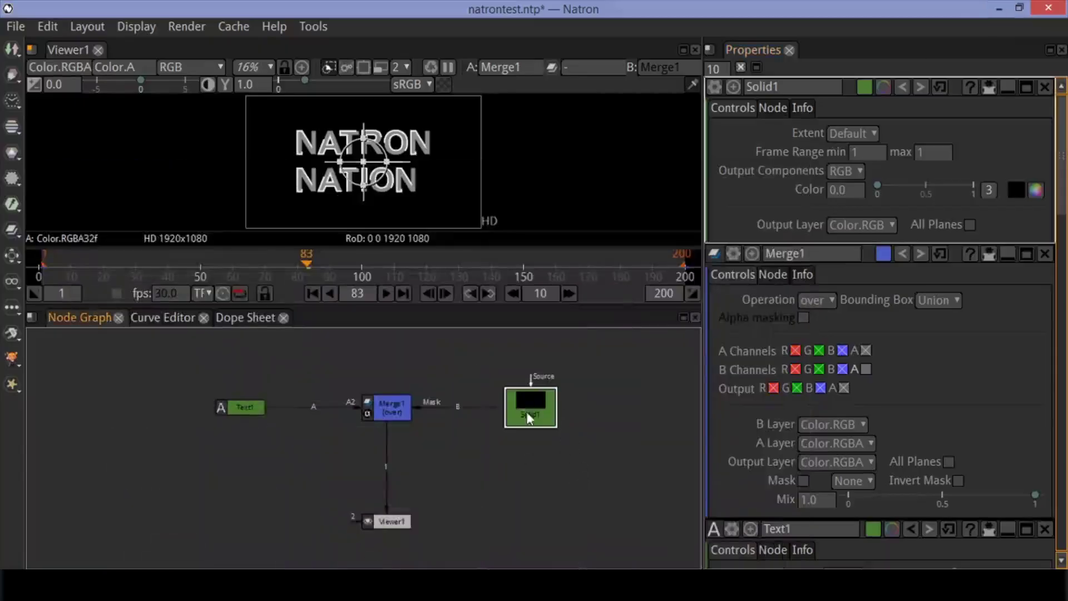
{"action": "left_click", "coordinate": [314, 293]}
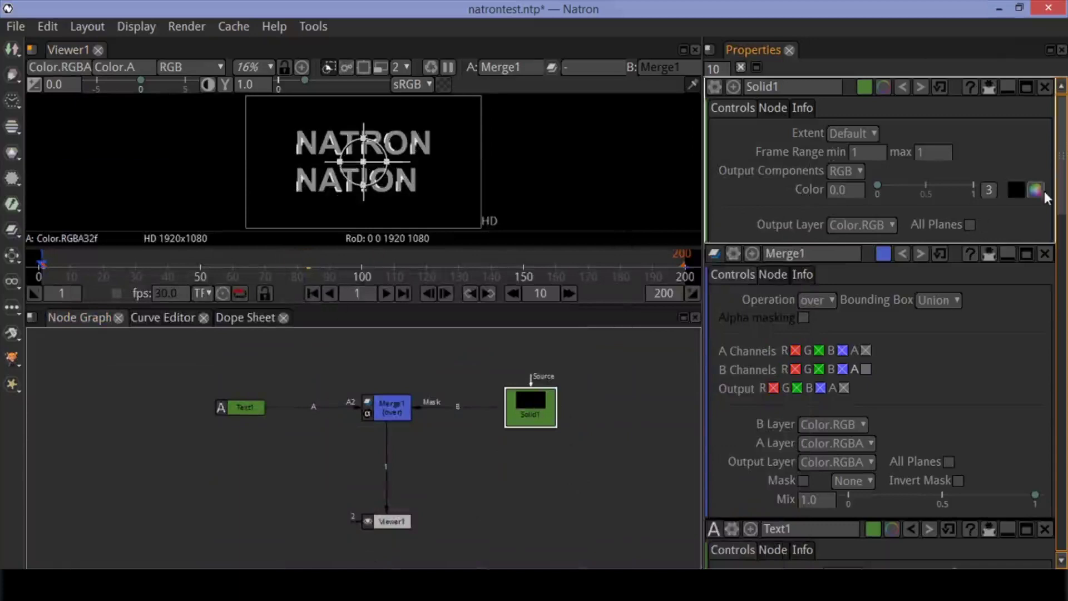
{"action": "left_click", "coordinate": [1036, 190]}
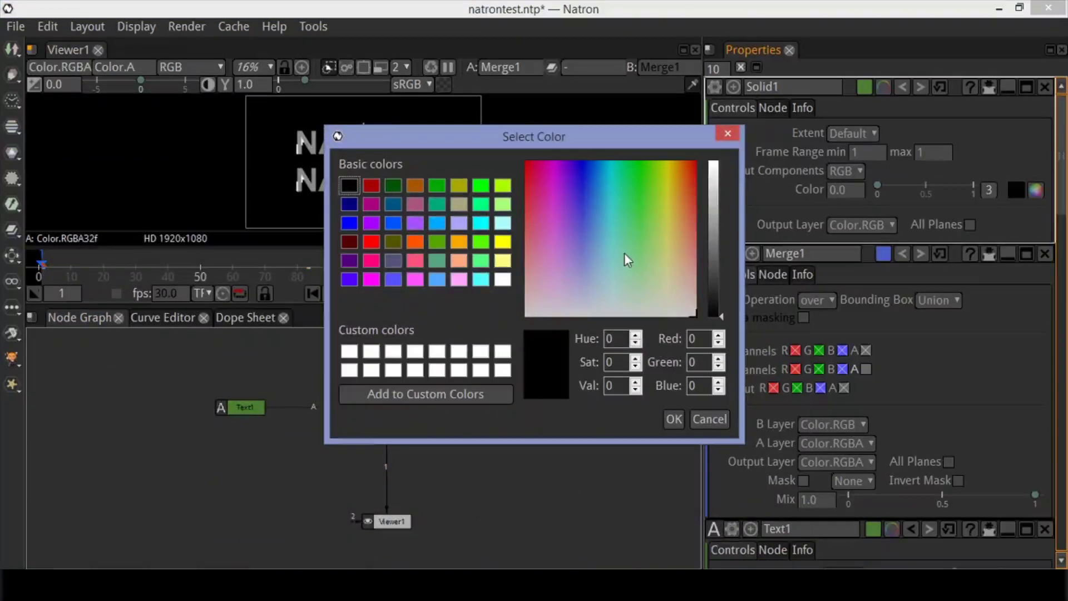
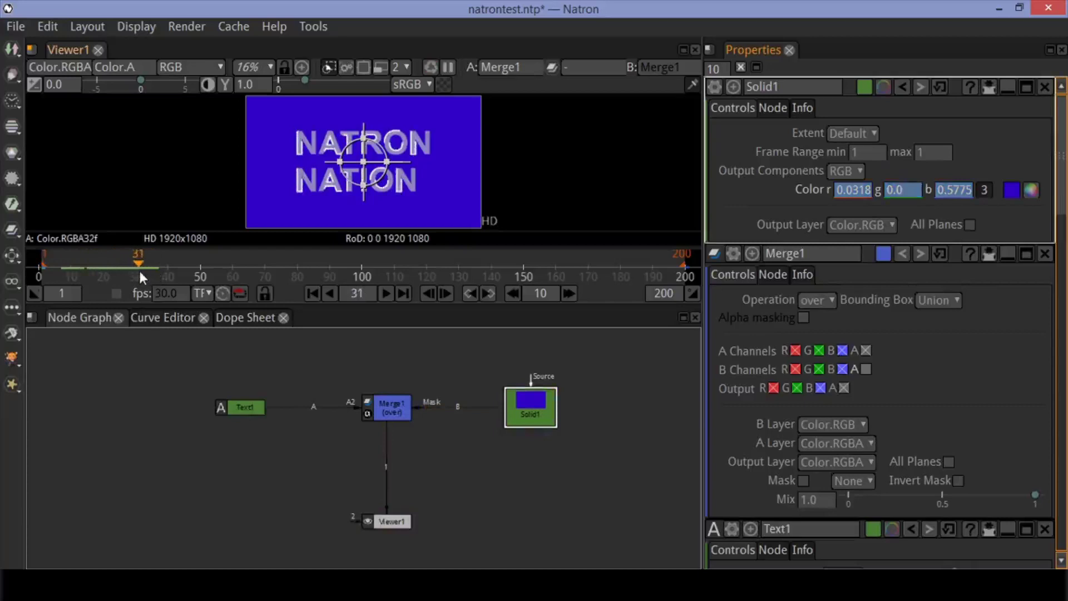
Step: At frame 31, set the Solid node's color to purple with red 123, green 7 and blue 134
{"action": "left_click", "coordinate": [1030, 191]}
{"action": "left_click_drag", "start_coordinate": [576, 174], "coordinate": [559, 173]}
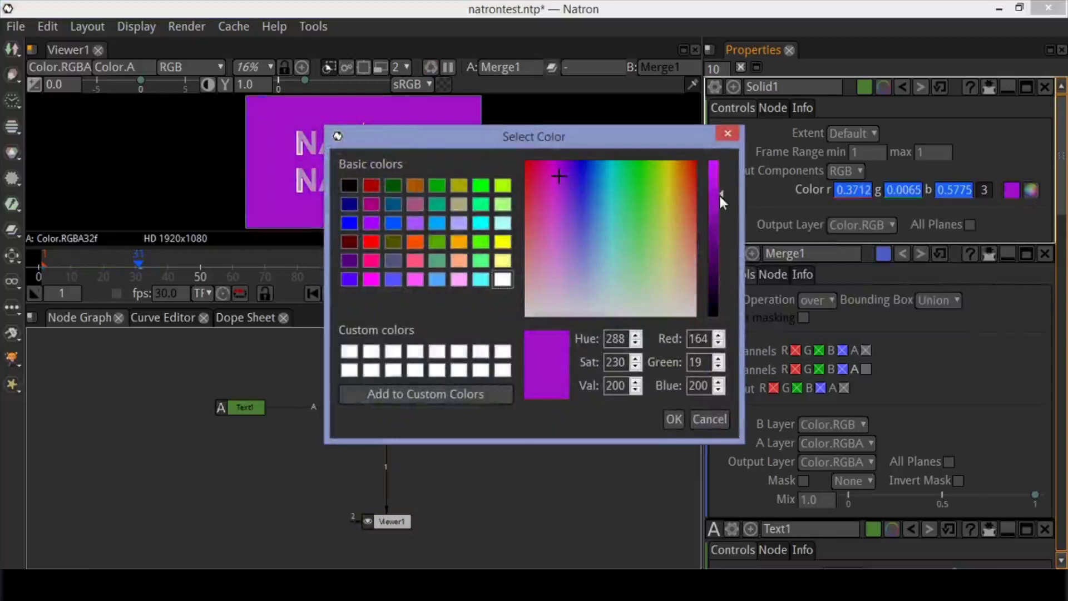
{"action": "left_click_drag", "start_coordinate": [719, 194], "coordinate": [721, 235]}
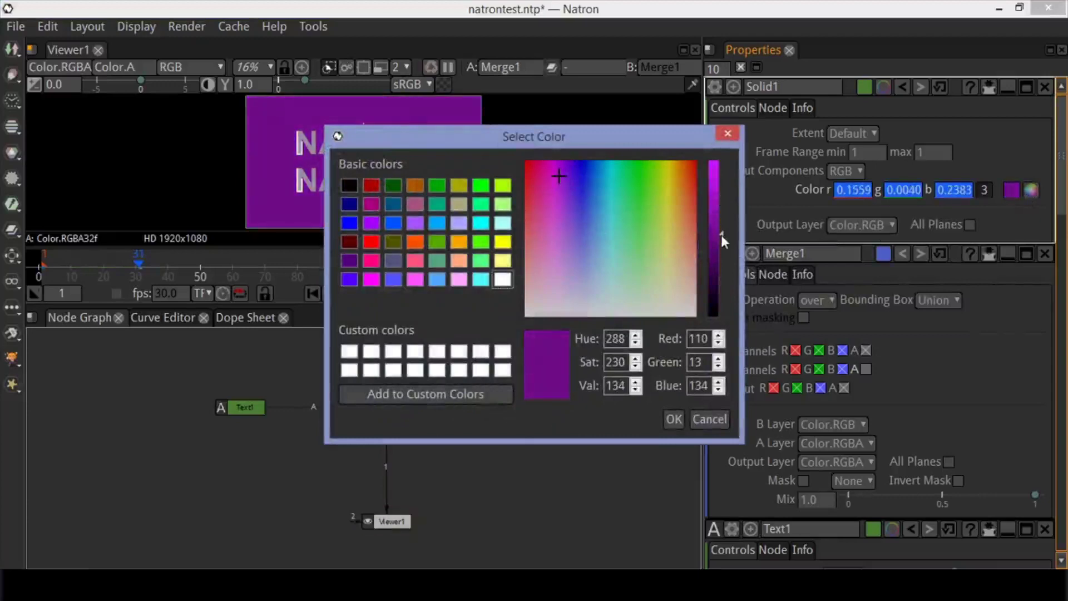
{"action": "left_click_drag", "start_coordinate": [558, 175], "coordinate": [555, 168]}
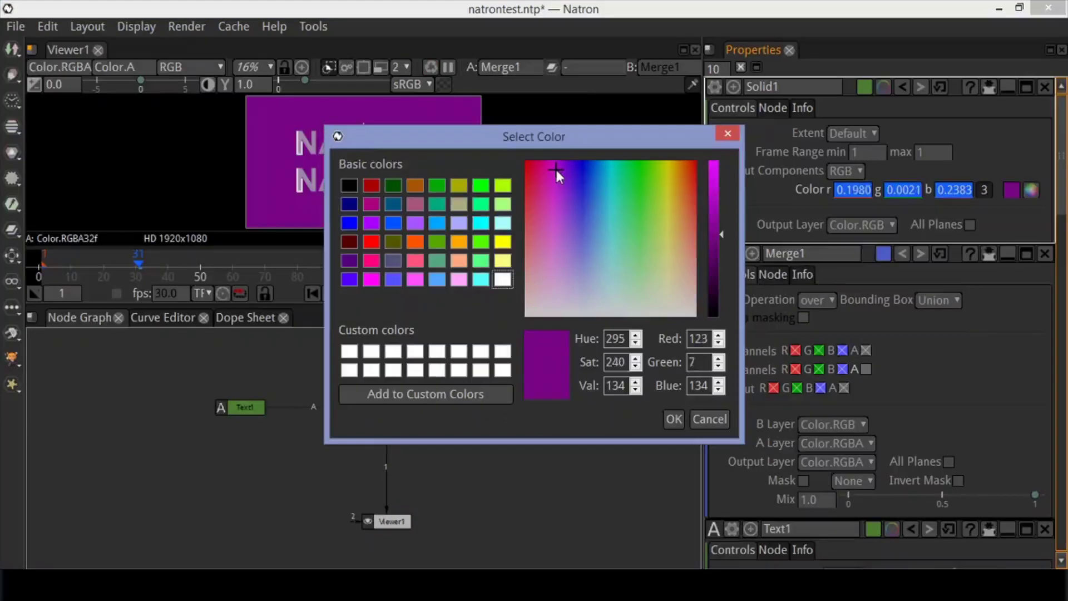
{"action": "left_click", "coordinate": [673, 419]}
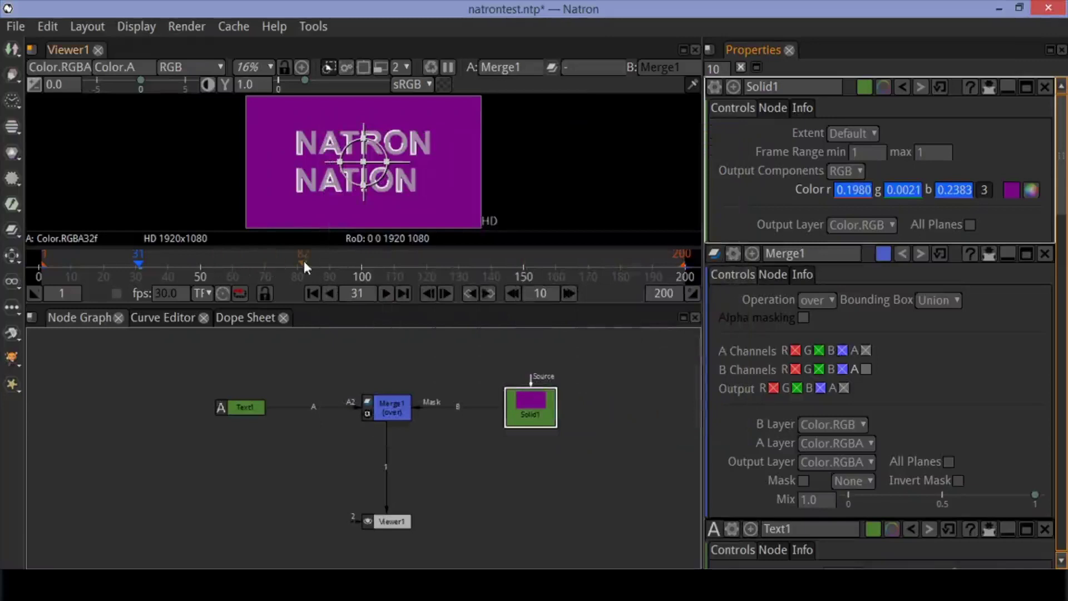
Step: At frame 84, set the Solid node's color to yellow-green with red 199, green 232 and blue 89
{"action": "left_click", "coordinate": [308, 261]}
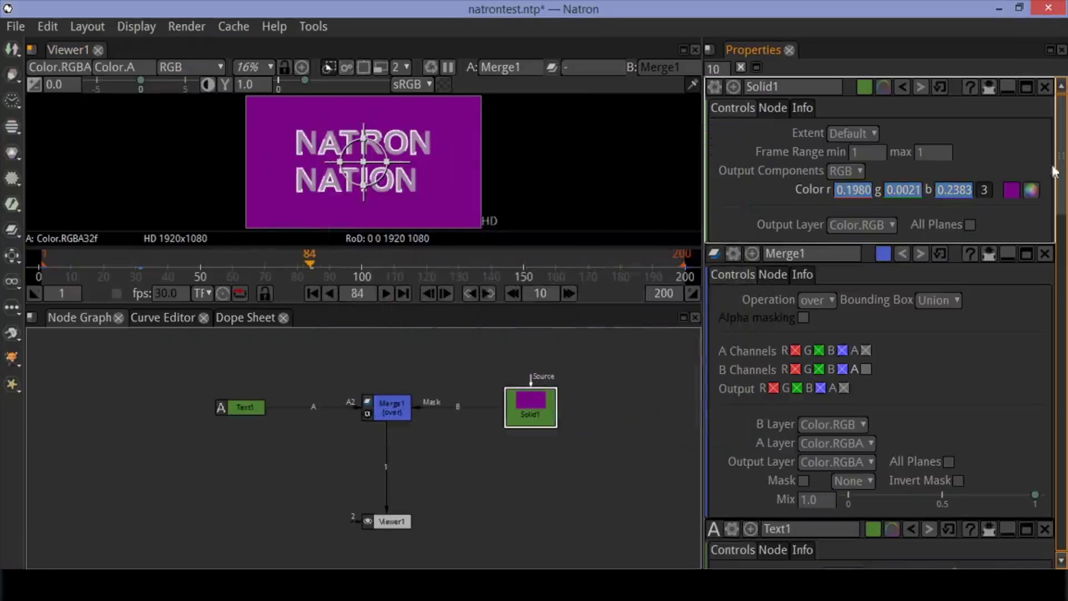
{"action": "left_click", "coordinate": [1033, 190]}
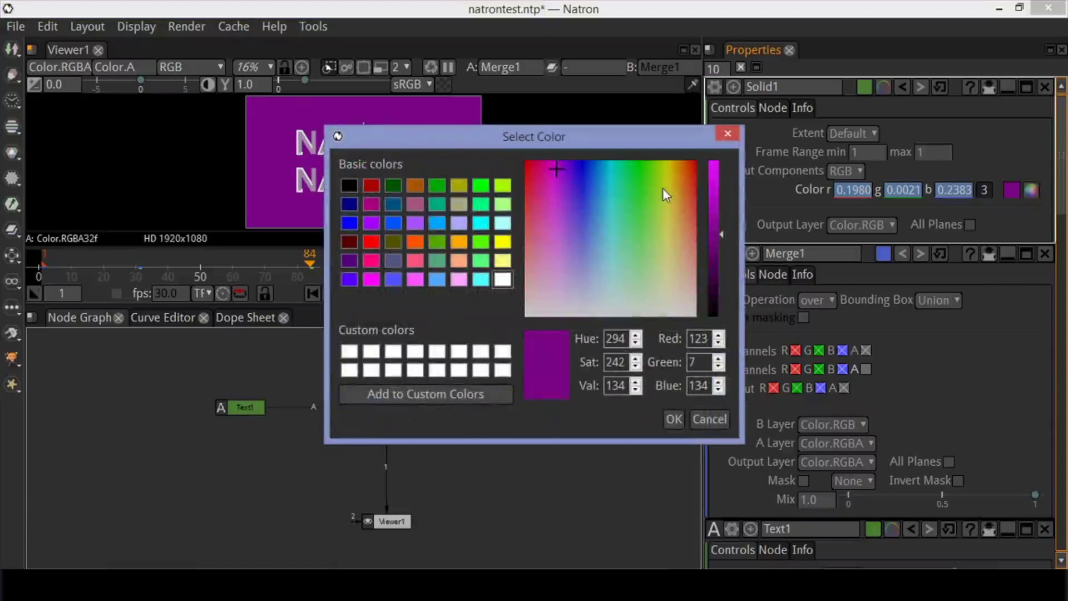
{"action": "left_click", "coordinate": [665, 189]}
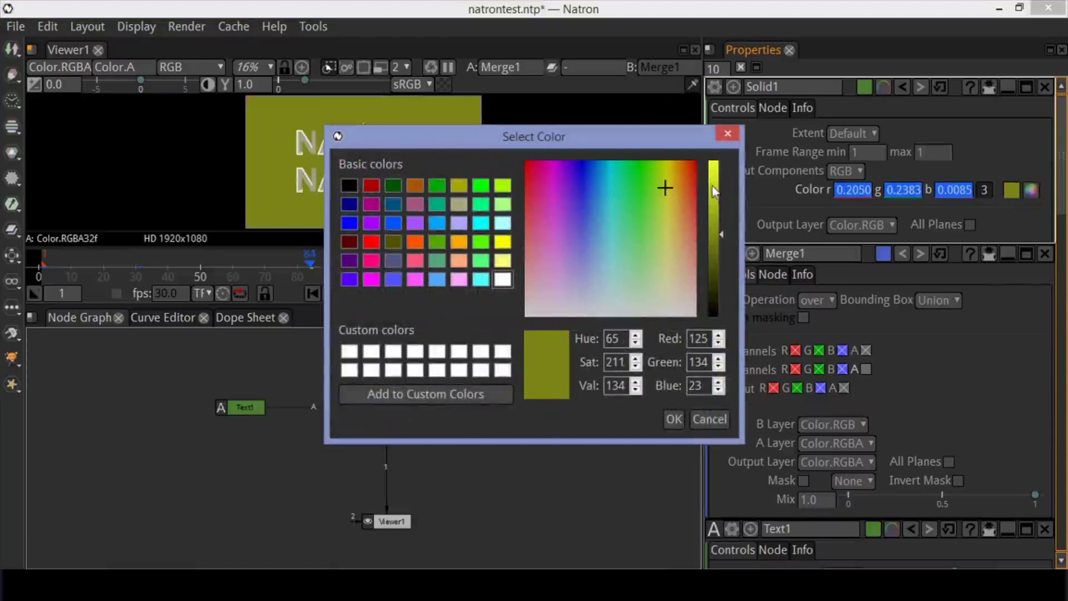
{"action": "left_click_drag", "start_coordinate": [715, 192], "coordinate": [716, 157]}
{"action": "left_click_drag", "start_coordinate": [653, 192], "coordinate": [667, 222]}
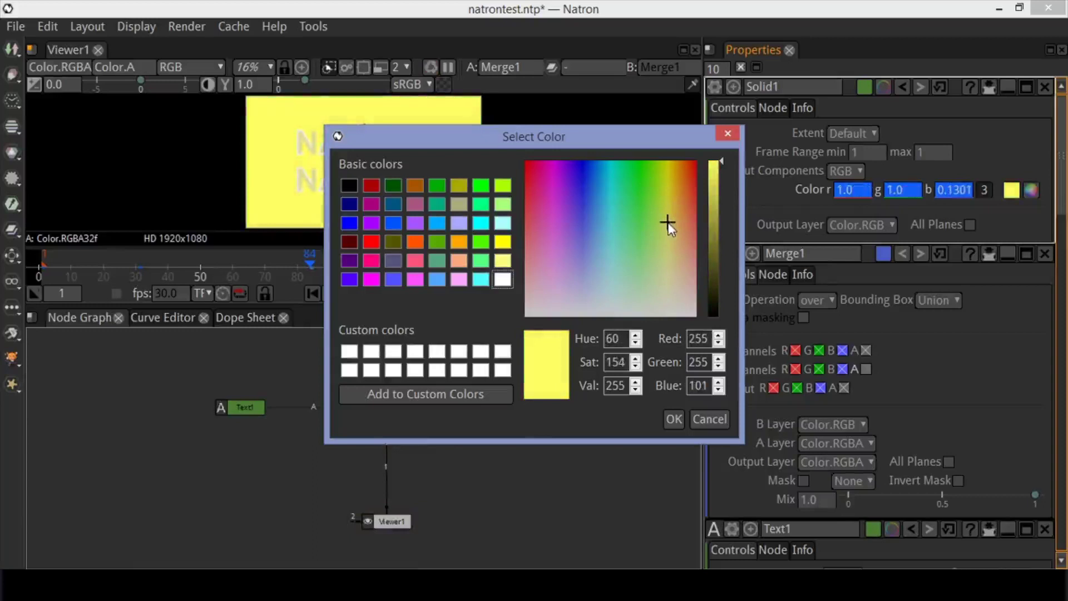
{"action": "left_click_drag", "start_coordinate": [717, 159], "coordinate": [717, 175]}
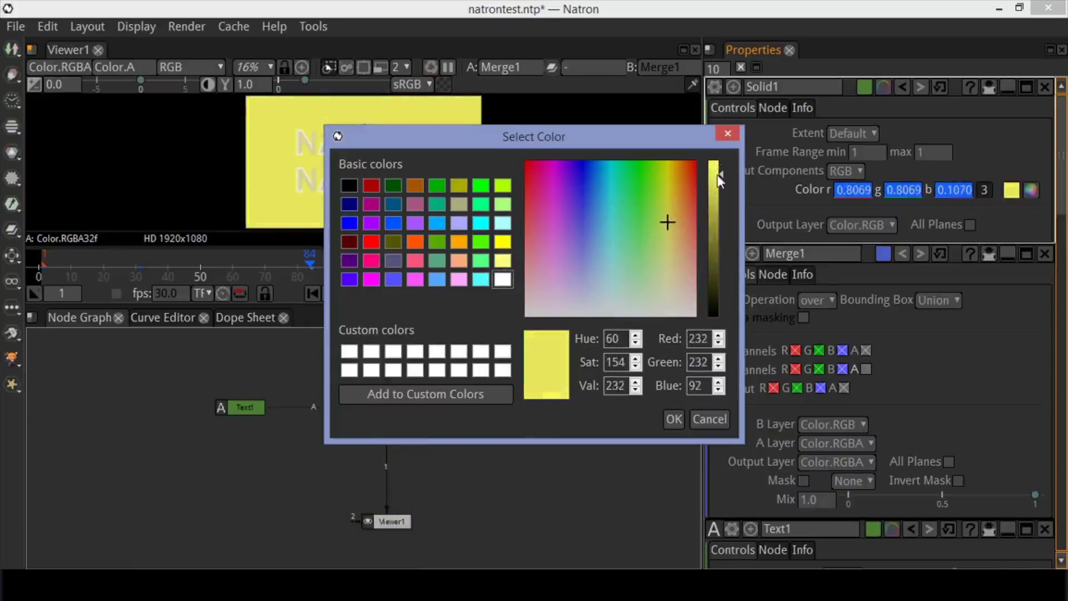
{"action": "left_click", "coordinate": [660, 221]}
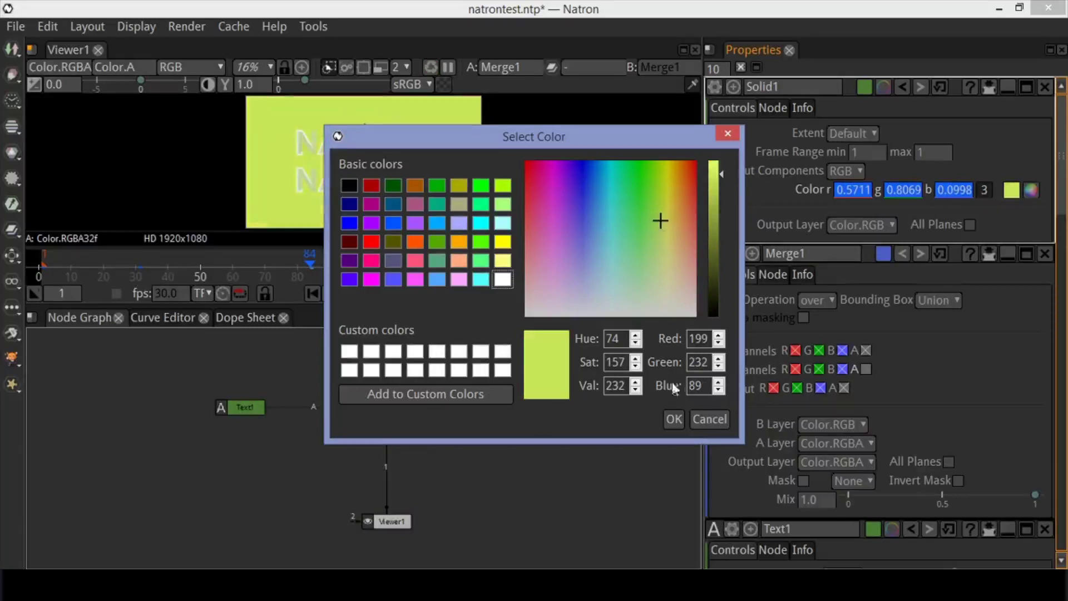
{"action": "left_click", "coordinate": [674, 419]}
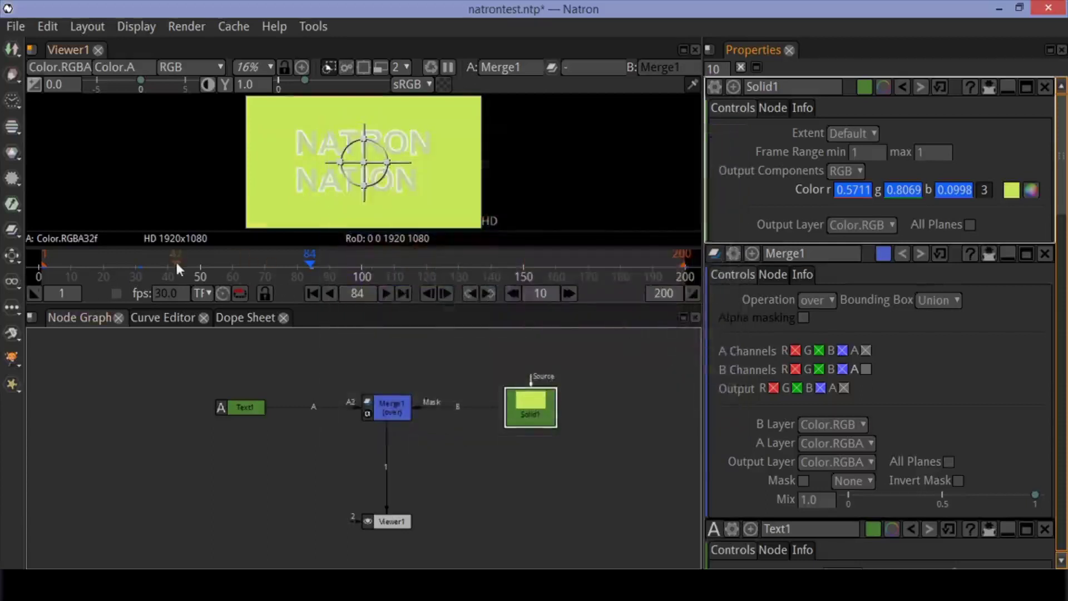
Step: At frame 119, set the Solid node's color to orange with red 232, green 133 and blue 75
{"action": "left_click", "coordinate": [423, 266]}
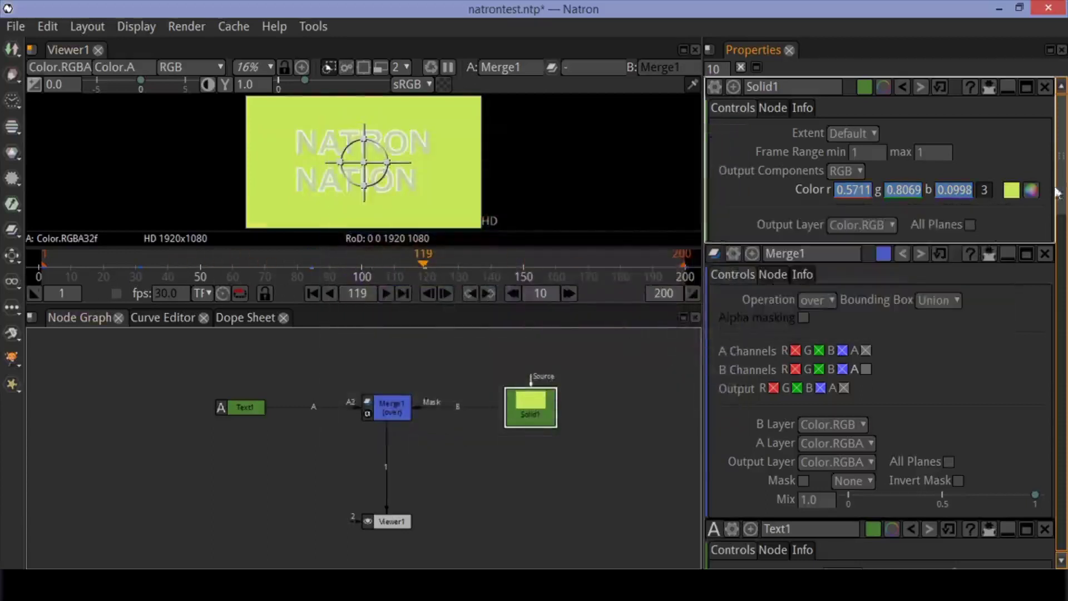
{"action": "left_click", "coordinate": [1031, 191]}
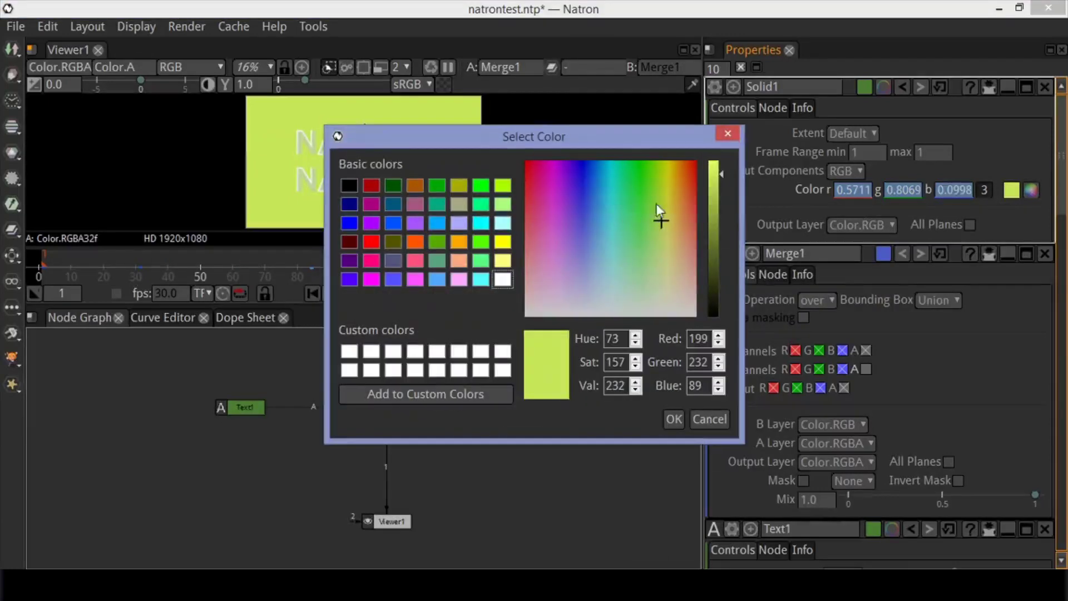
{"action": "left_click_drag", "start_coordinate": [660, 203], "coordinate": [686, 211]}
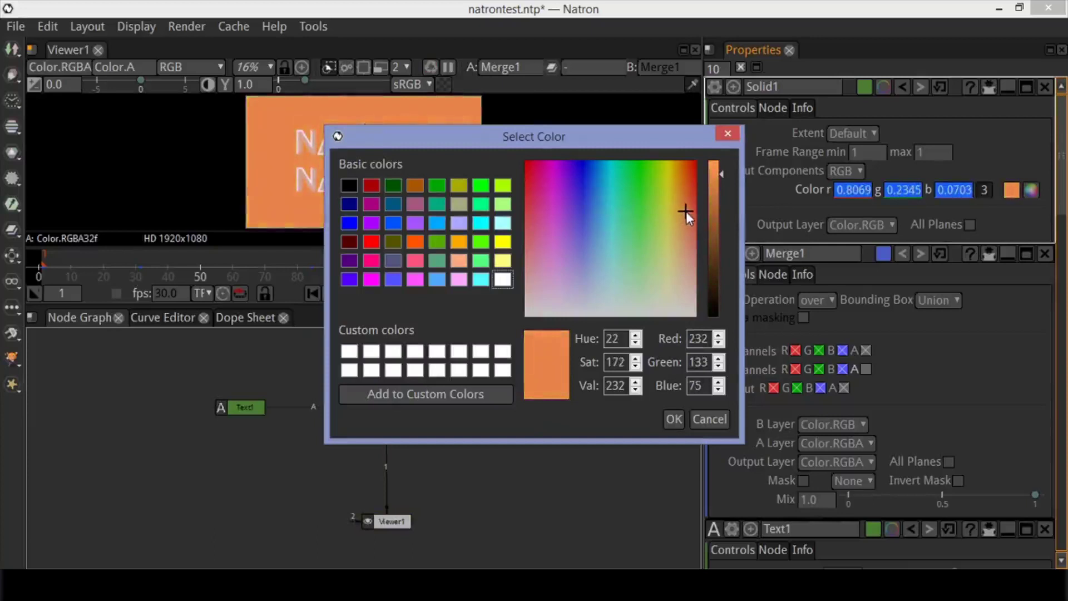
{"action": "left_click", "coordinate": [675, 421]}
Step: At frame 170, set the Solid node's color to coral red with red 232, green 84 and blue 84
{"action": "left_click", "coordinate": [589, 259]}
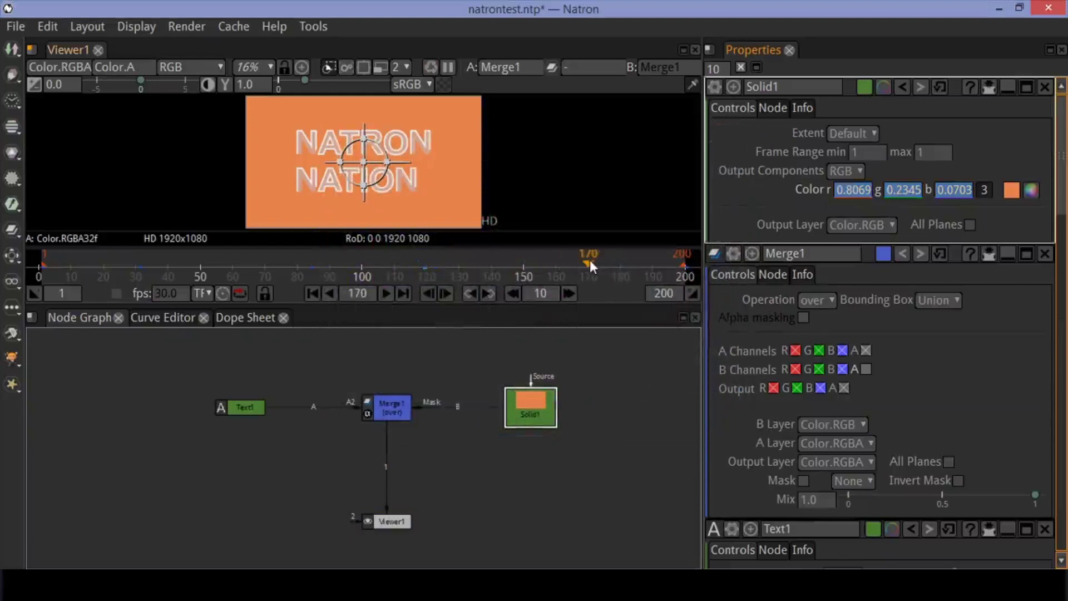
{"action": "left_click", "coordinate": [1029, 191]}
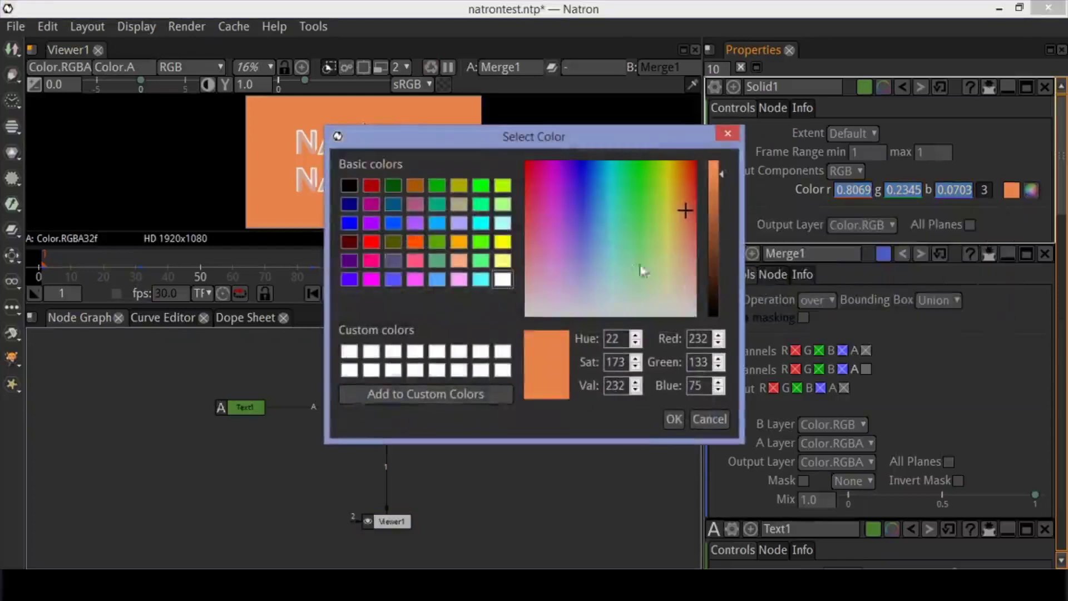
{"action": "left_click", "coordinate": [595, 209]}
{"action": "left_click_drag", "start_coordinate": [595, 208], "coordinate": [698, 215]}
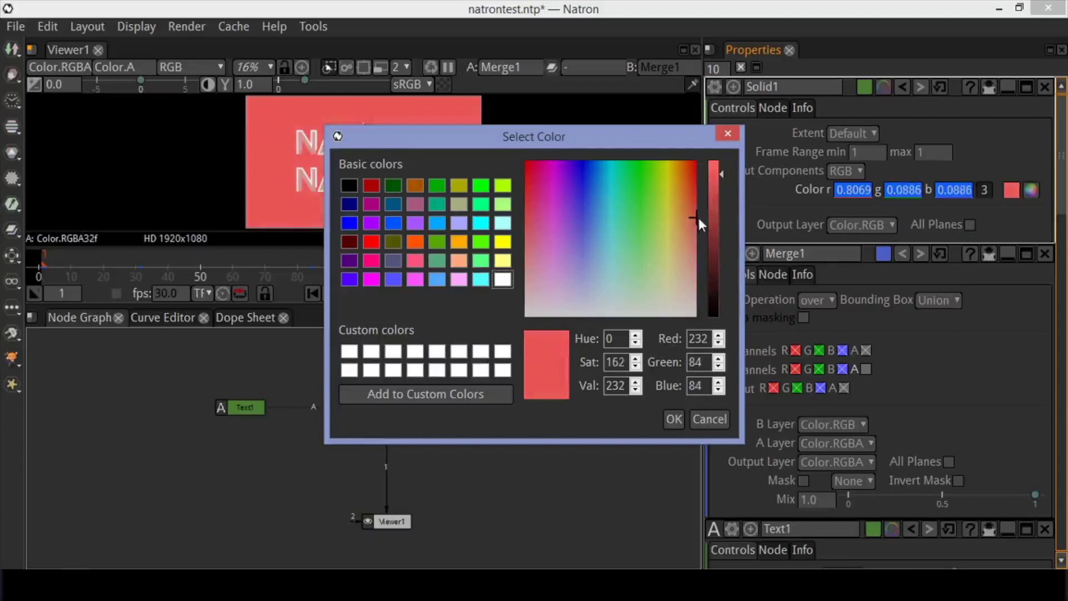
{"action": "left_click", "coordinate": [675, 420]}
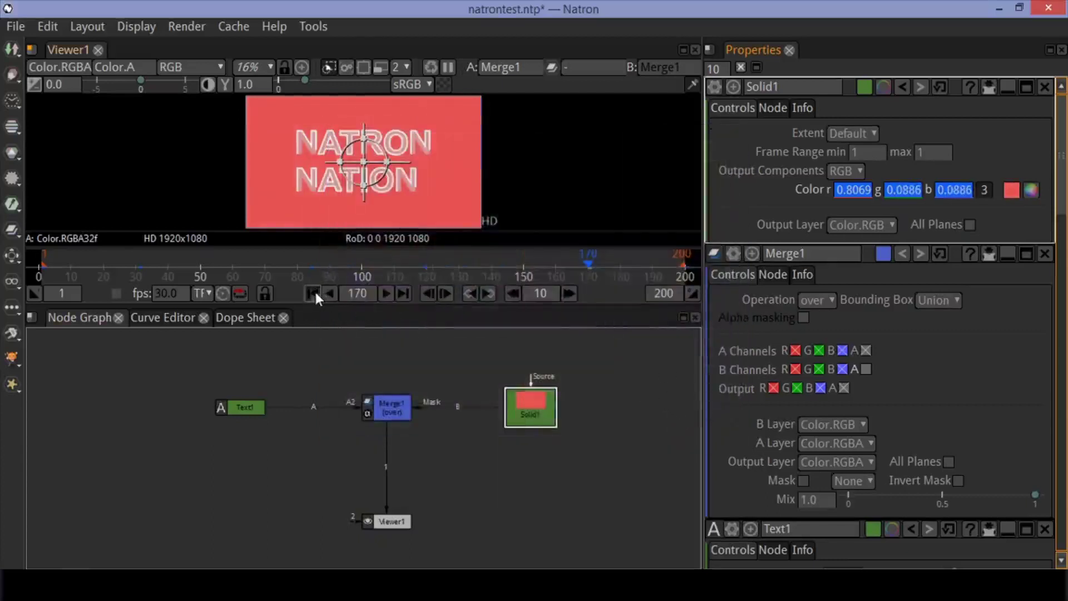
Step: Return to the first frame and play the animation to preview the background color changes
{"action": "left_click", "coordinate": [315, 294]}
{"action": "left_click", "coordinate": [388, 293]}
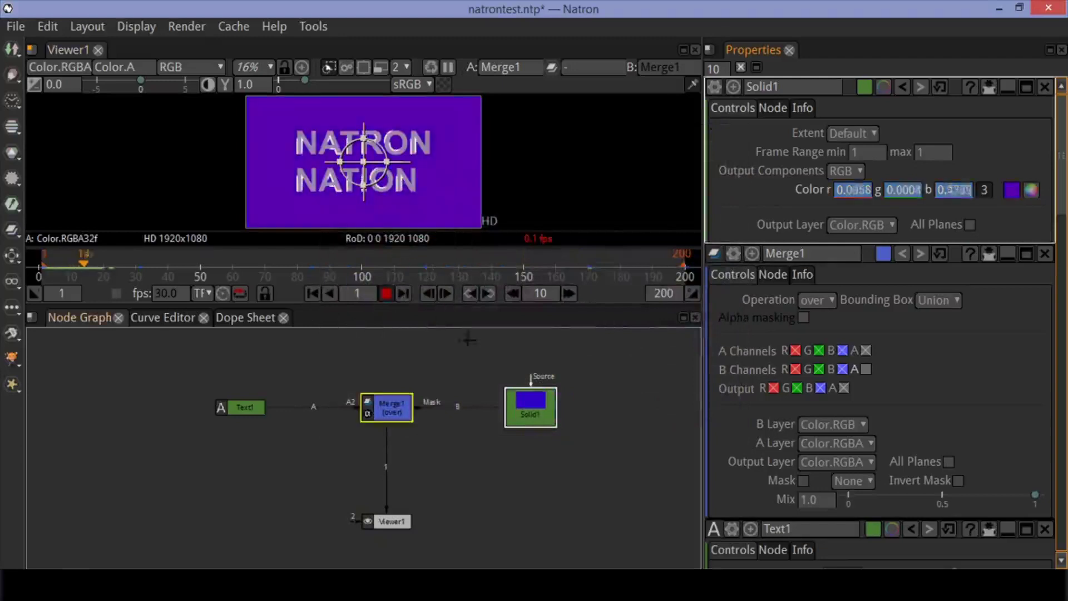